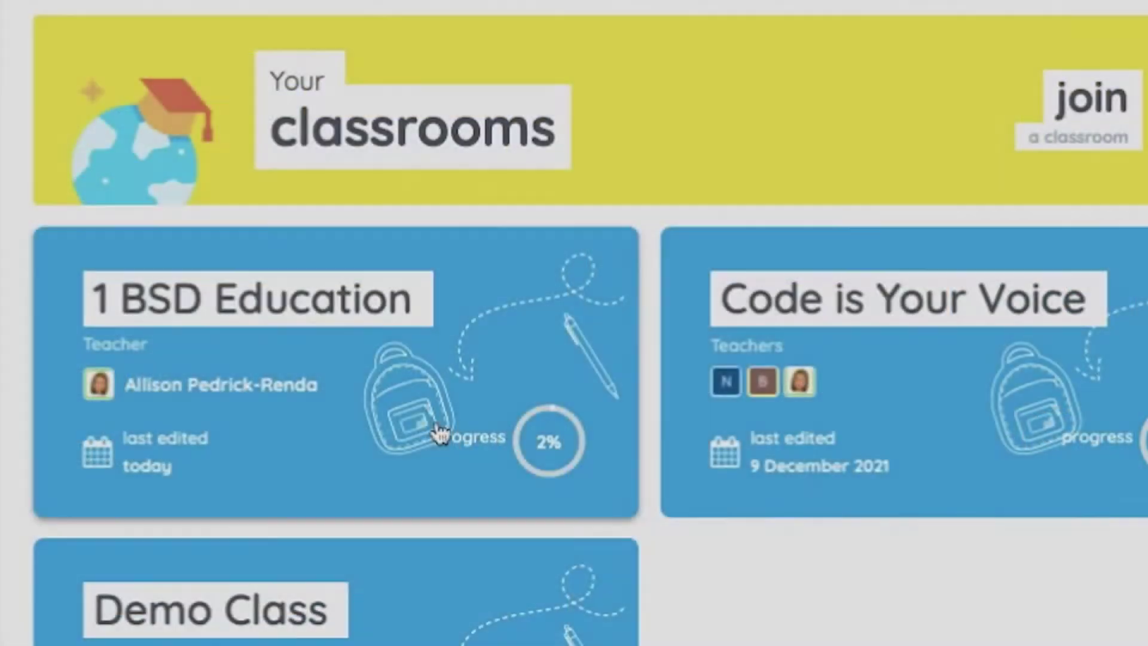
Enter the 1 BSD Education classroom and scroll its project list to My First Website.
click(441, 436)
scroll(443, 433, down, 10)
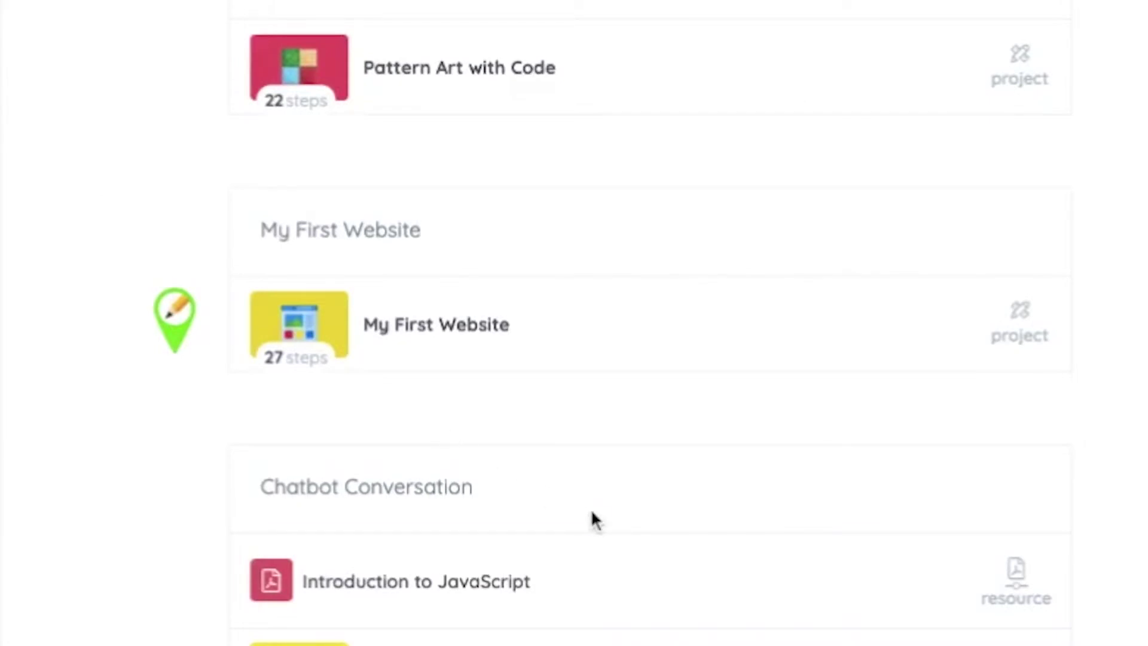
scroll(590, 518, down, 4)
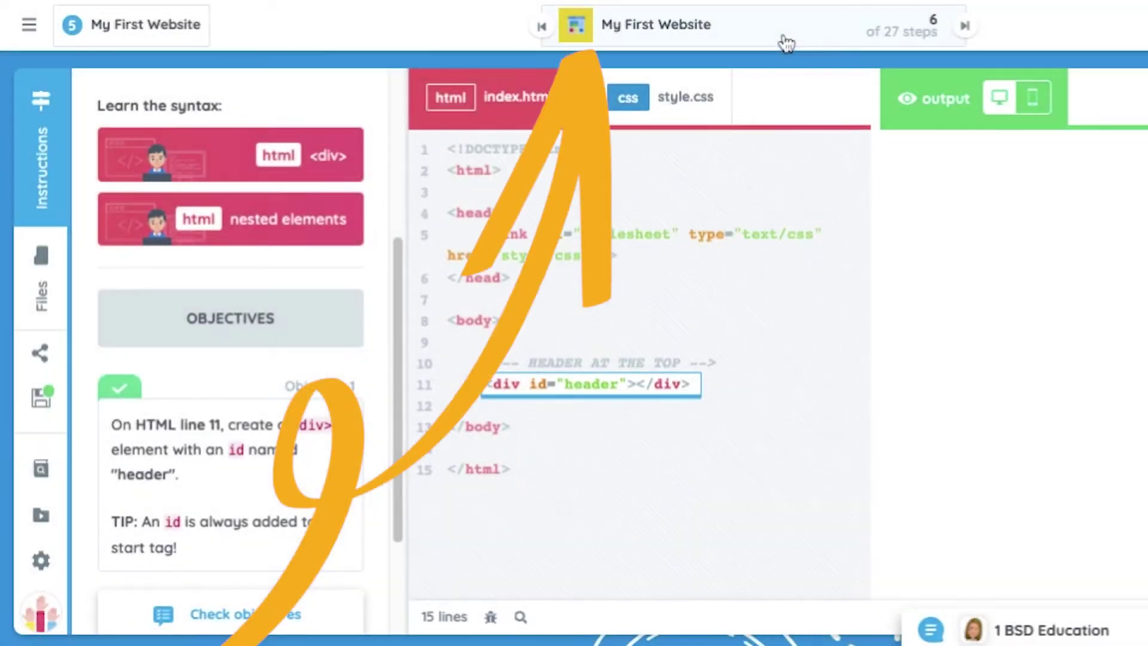
Jump from step 6 back to the Introduction step (1 of 27) using the steps dropdown.
click(787, 43)
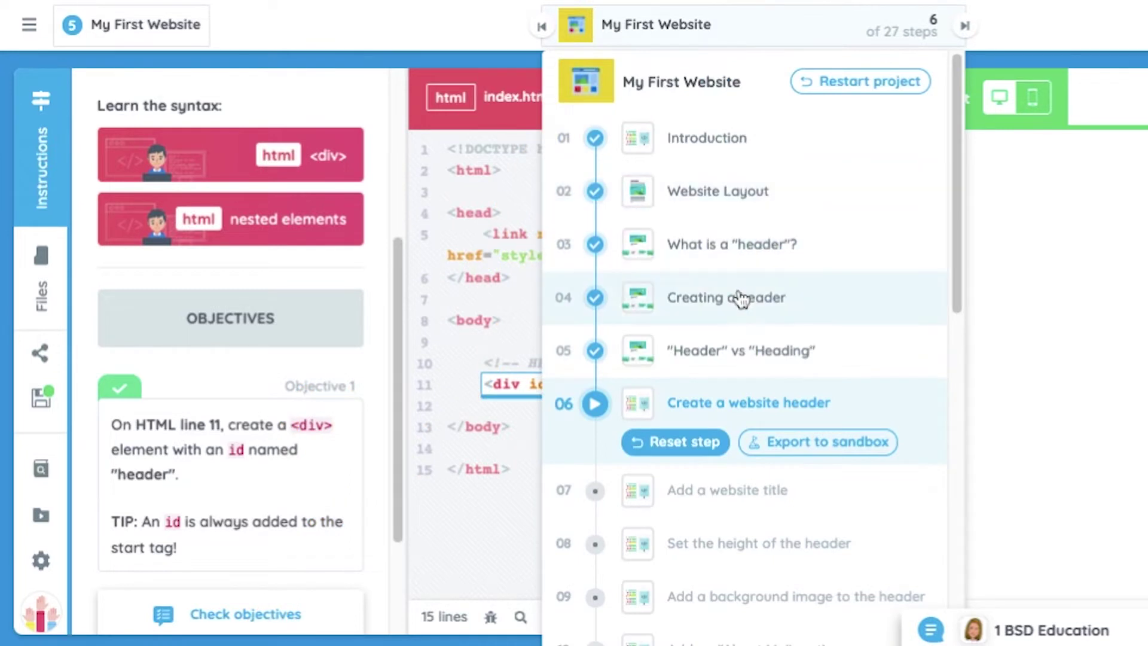
scroll(742, 299, down, 1)
scroll(741, 300, down, 1)
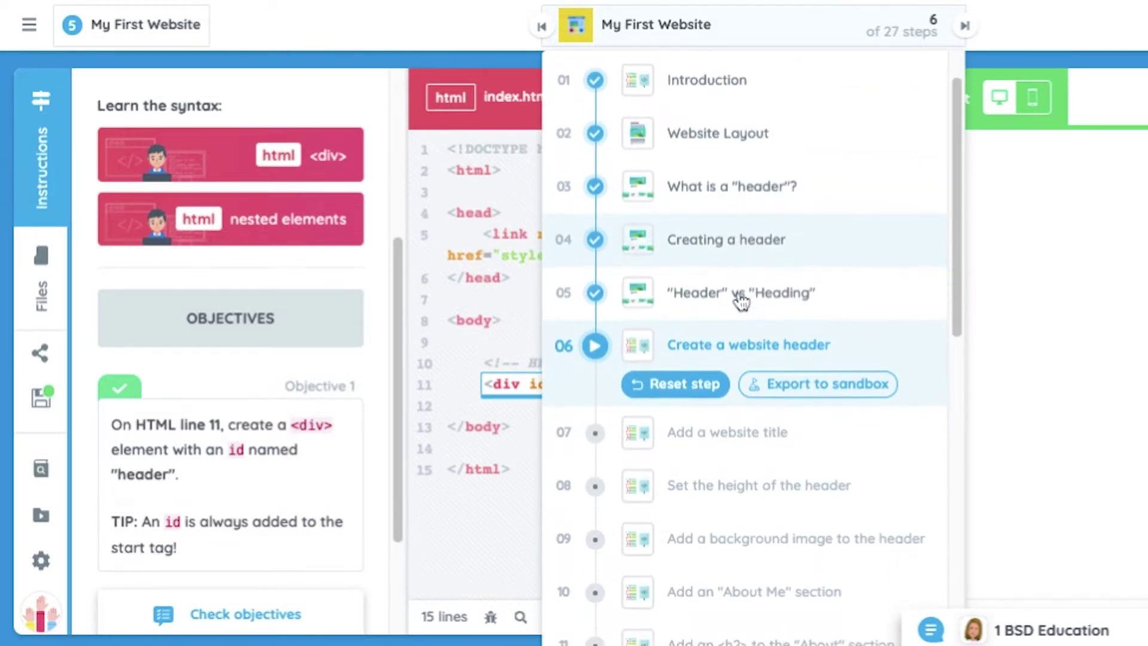
scroll(742, 301, up, 2)
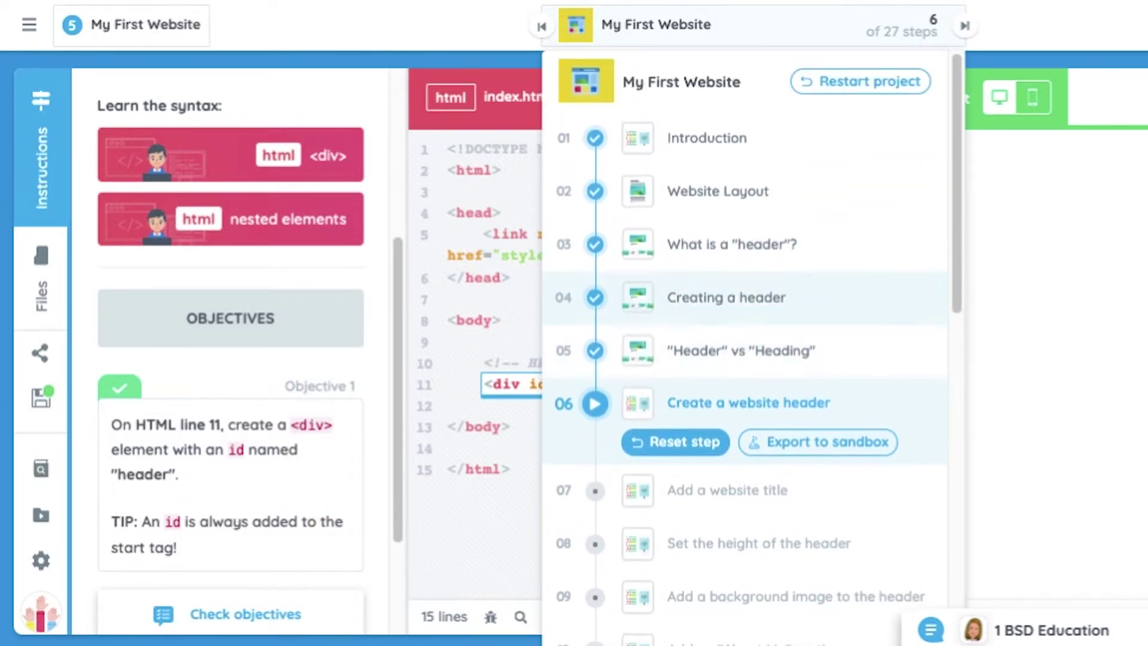
click(755, 193)
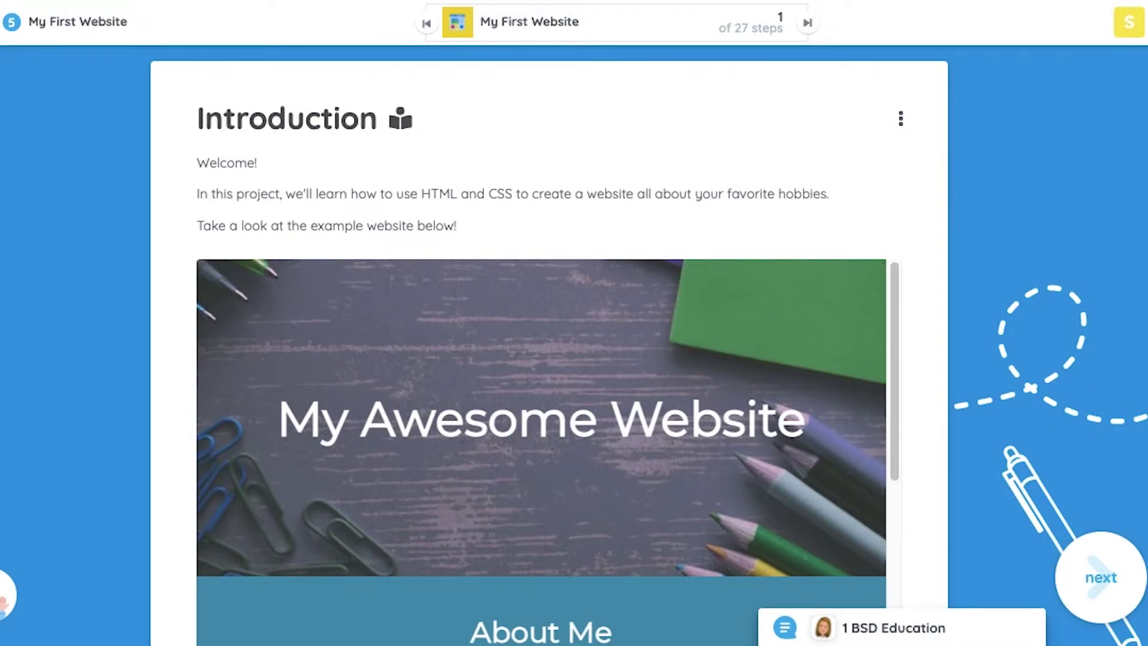
Scroll through the example website, then advance to the Website Layout step.
scroll(844, 544, down, 6)
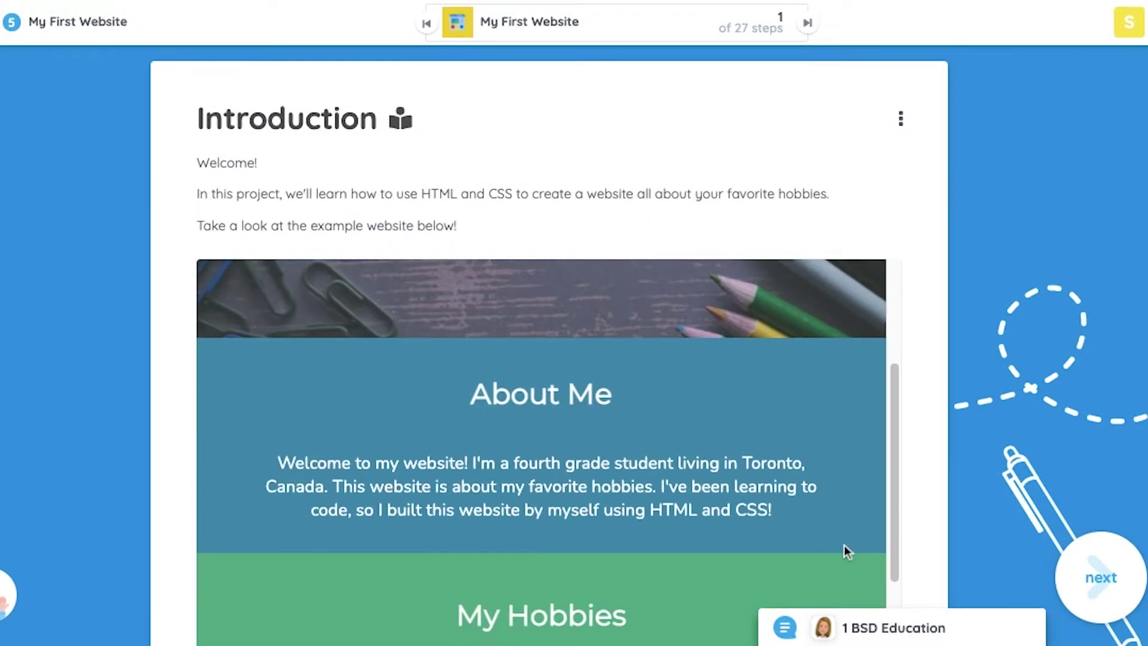
scroll(845, 552, down, 5)
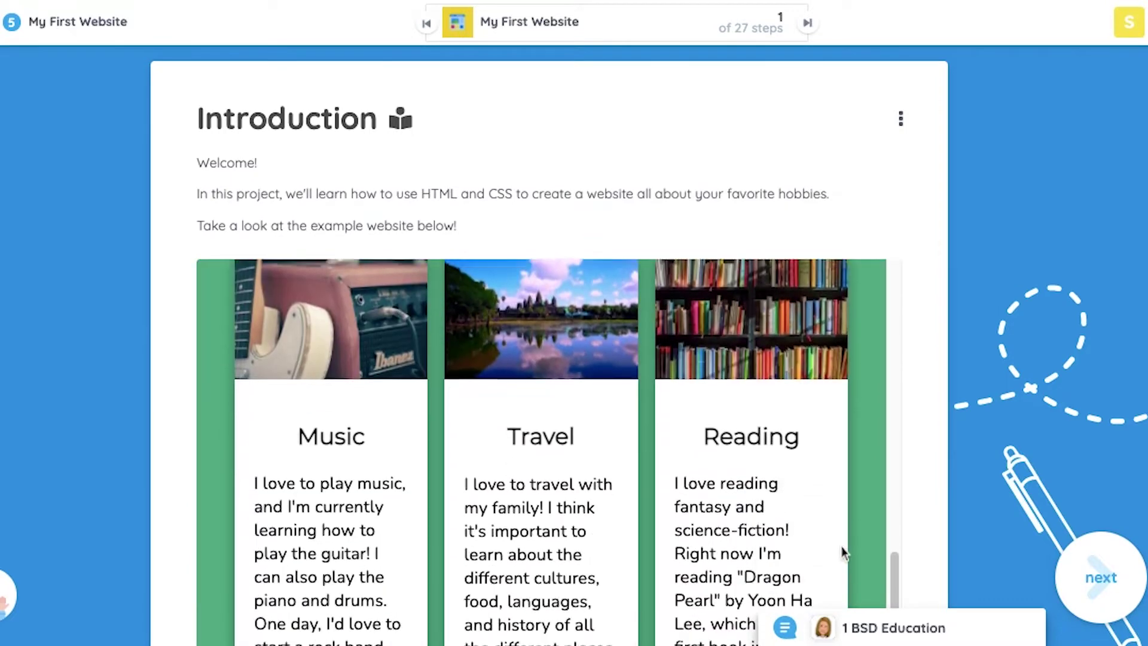
scroll(841, 547, down, 3)
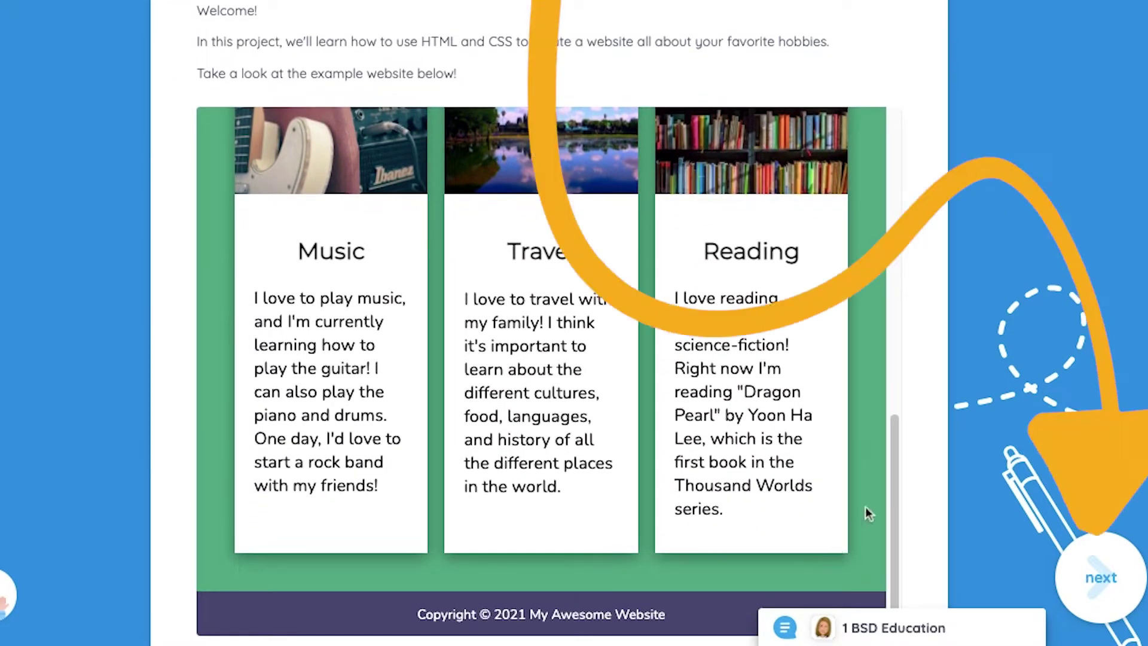
click(1107, 588)
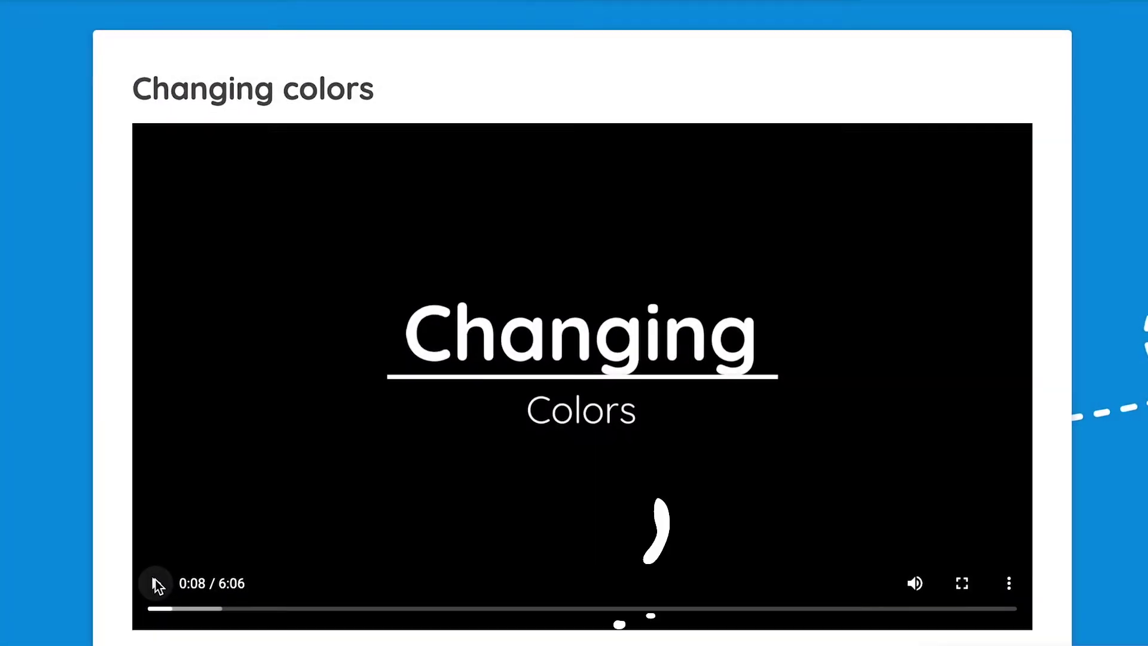
Play the Changing colors video and give the Robot Builder robot Head 2.
click(157, 583)
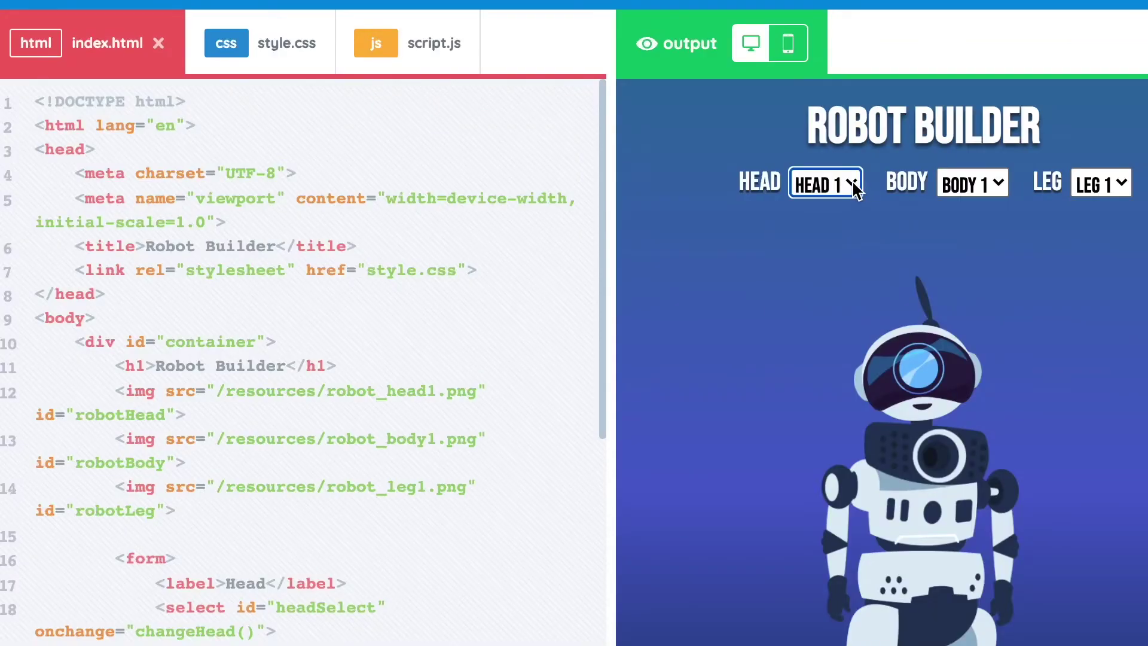
click(852, 185)
click(846, 225)
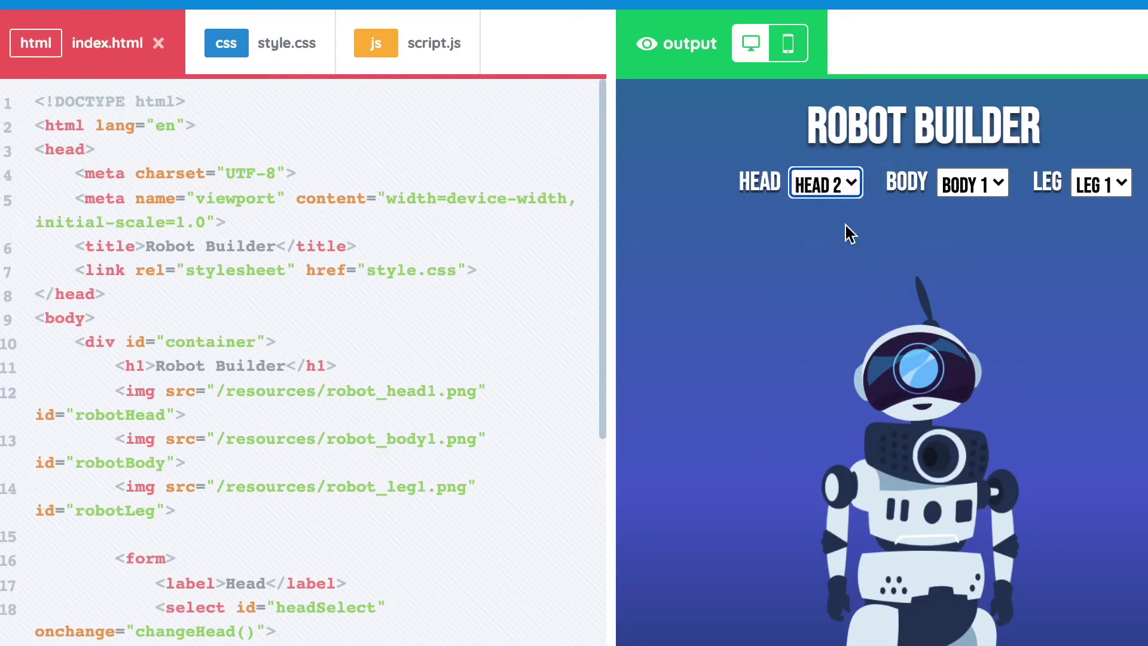
Browse the robot's body choices, start the div quiz, and paste the ml5.js script tag on line 14.
click(980, 181)
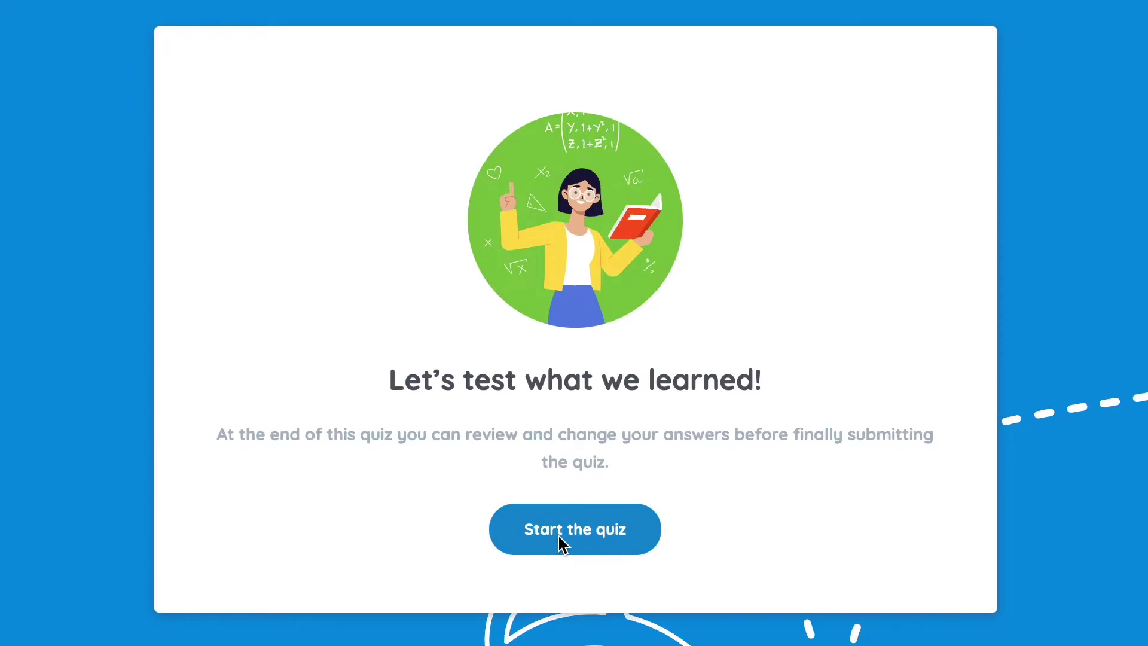
click(558, 541)
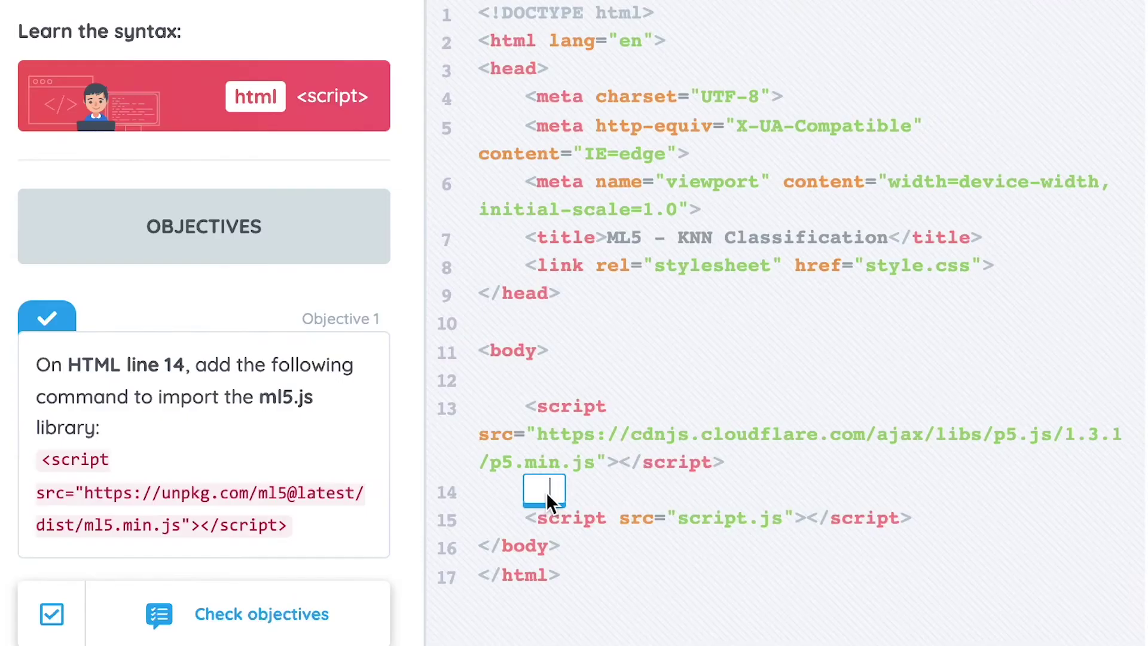
text(<script src="https://unpkg.com/ml5@latest/dist/ml5.min.js"></script>)
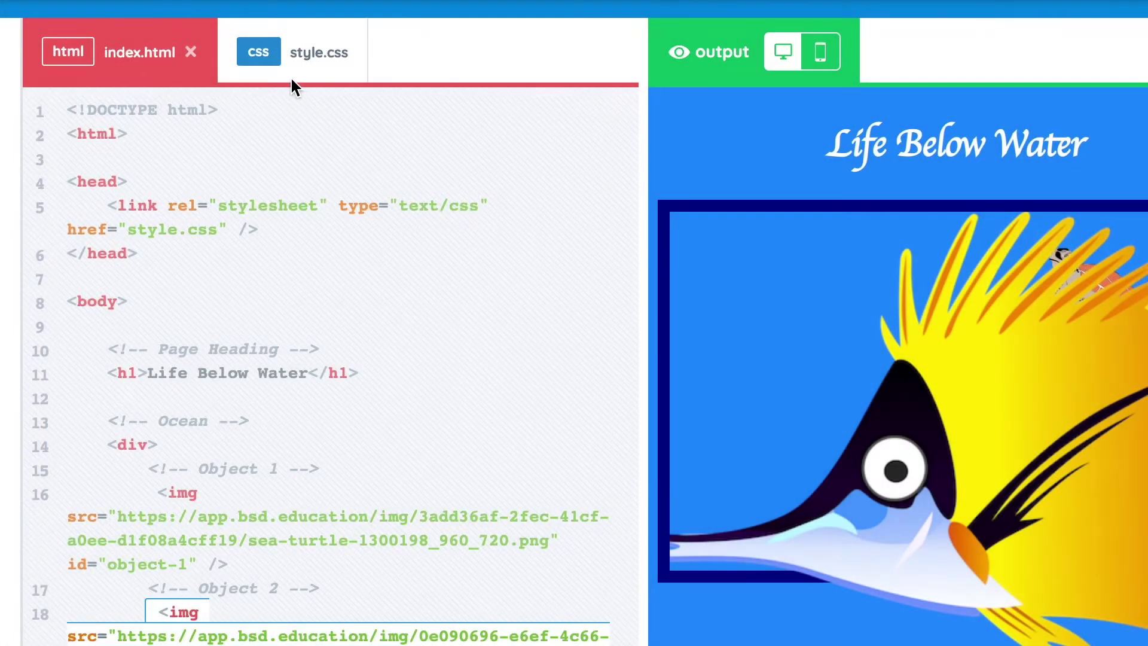
View the Life Below Water stylesheet, preview Main Courses in mobile view, and add a webcam sample to Class One.
click(257, 49)
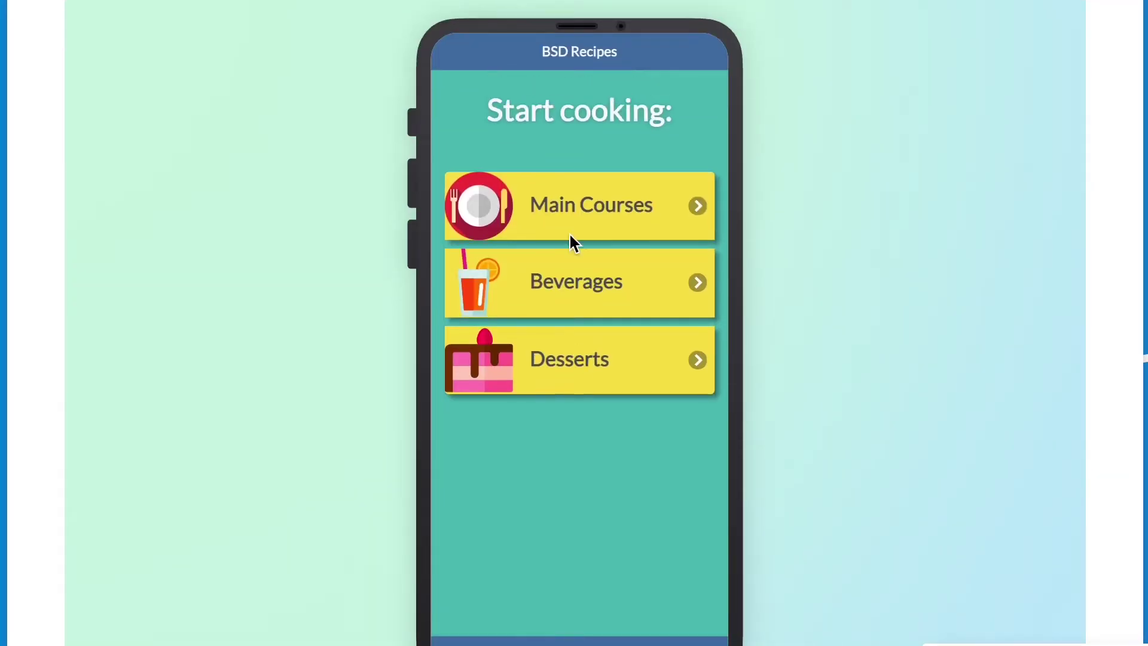
click(604, 205)
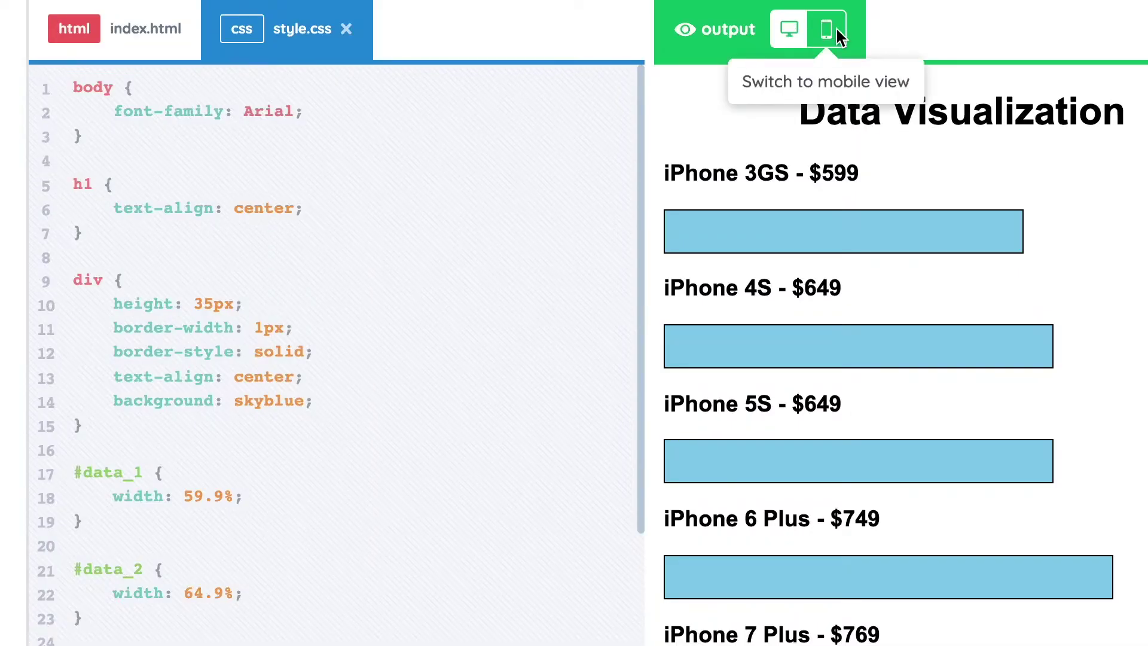
click(836, 30)
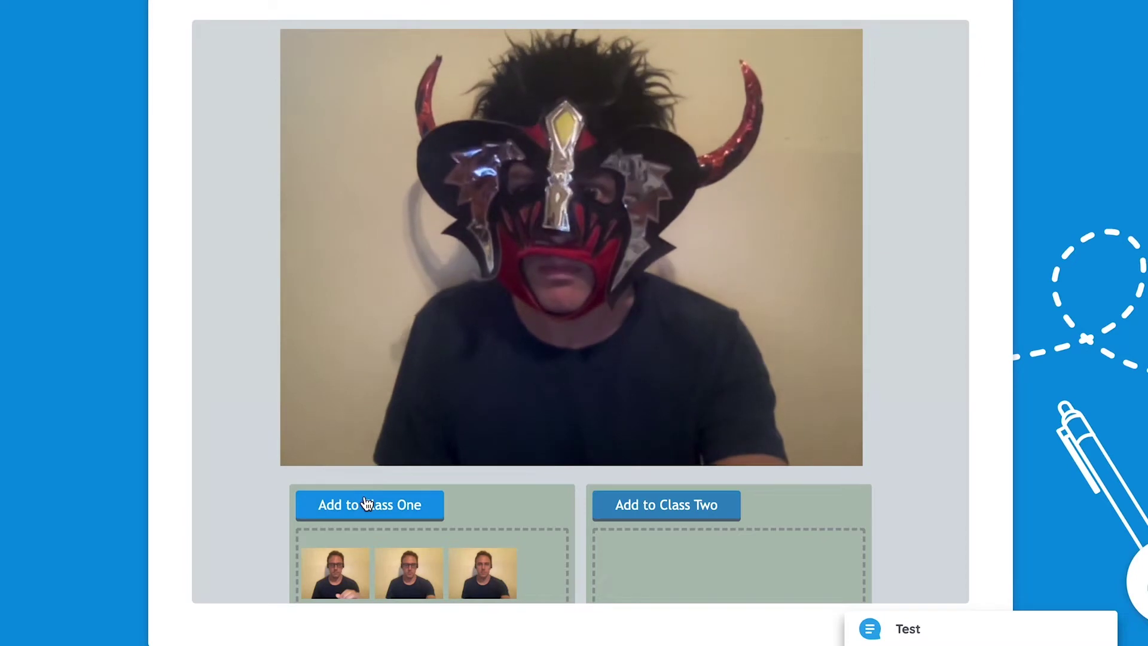
click(365, 519)
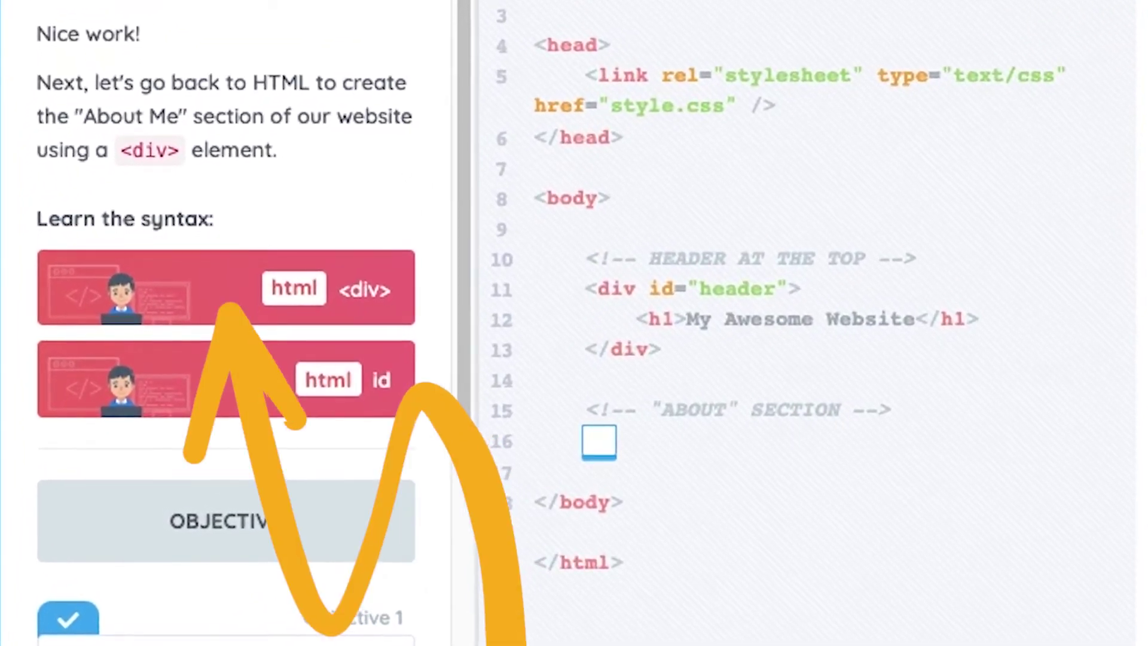
Page through the div syntax cards to the See it in action example.
click(308, 286)
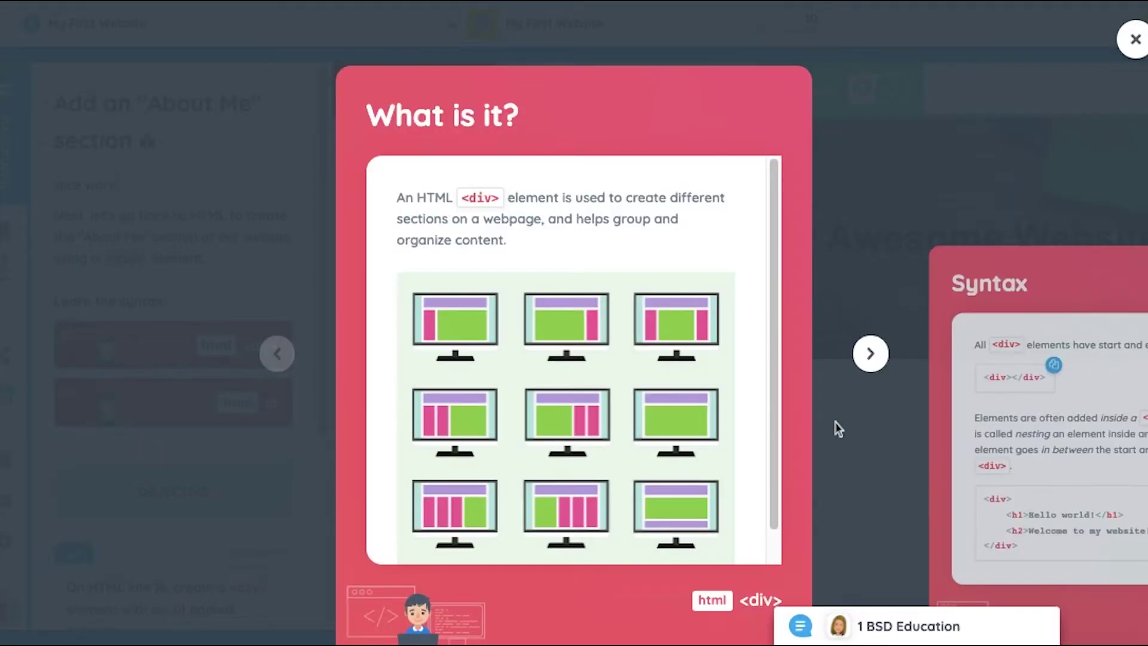
click(870, 354)
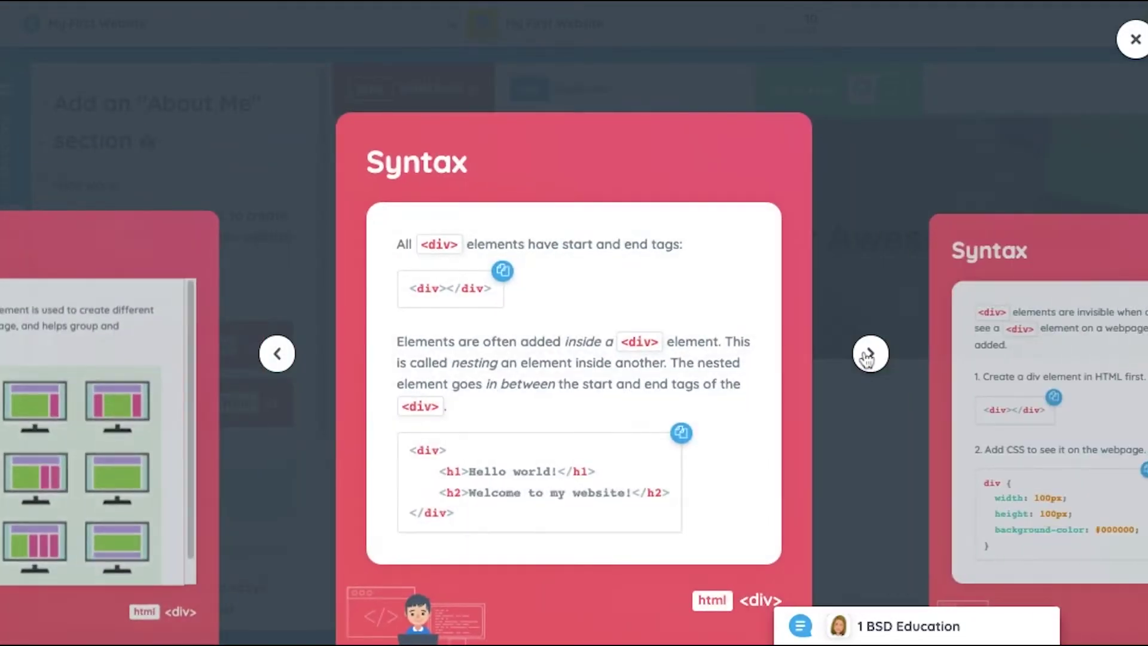
click(869, 354)
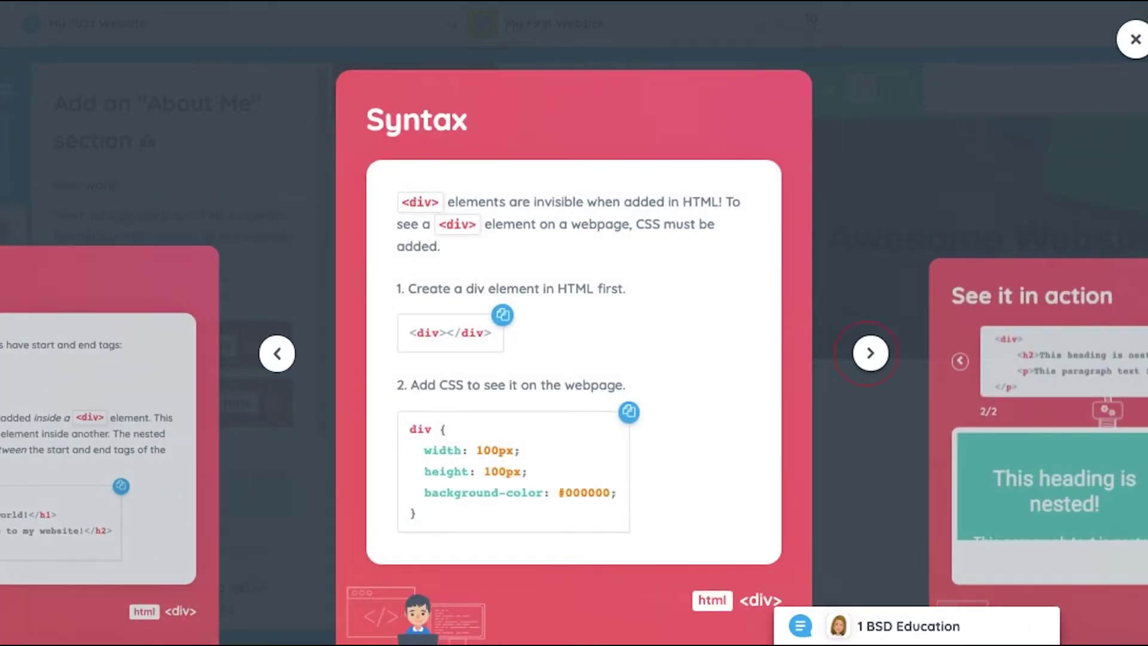
click(870, 353)
Change the example heading text to 'I love to code' and close the syntax cards.
drag(483, 279, 535, 259)
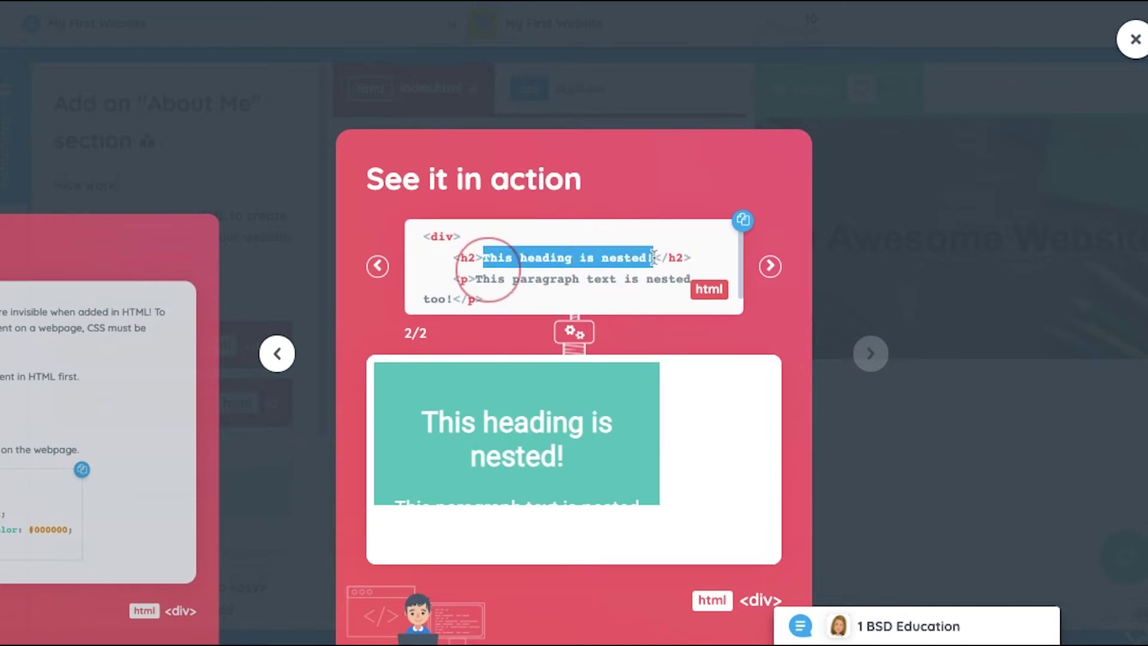
text(I love to code)
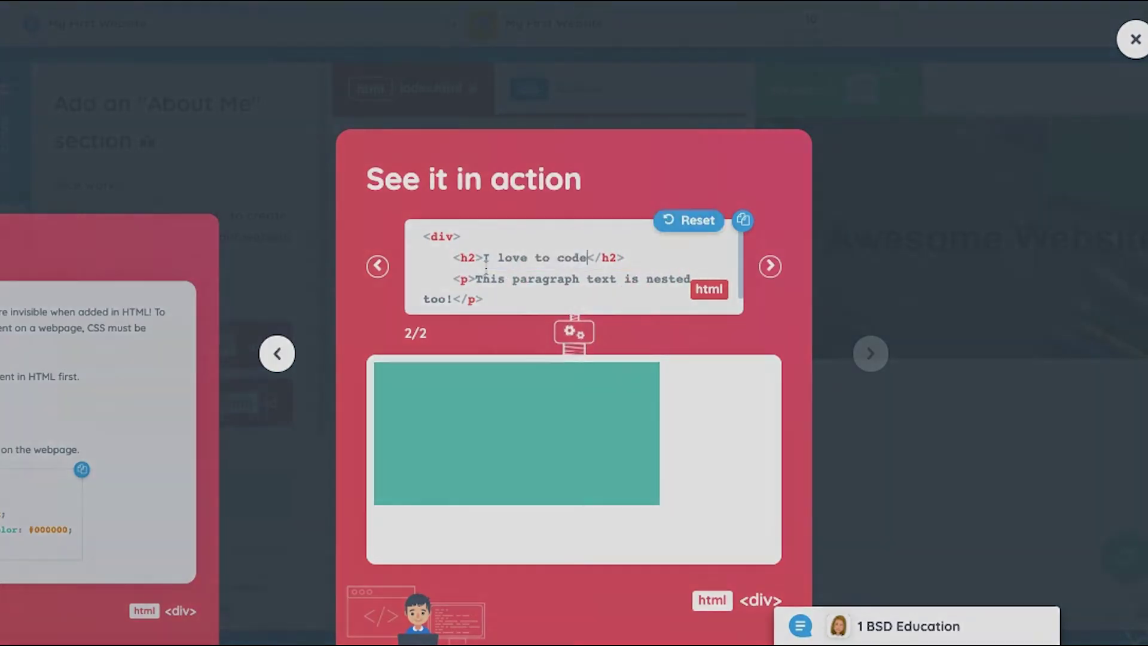
key(Escape)
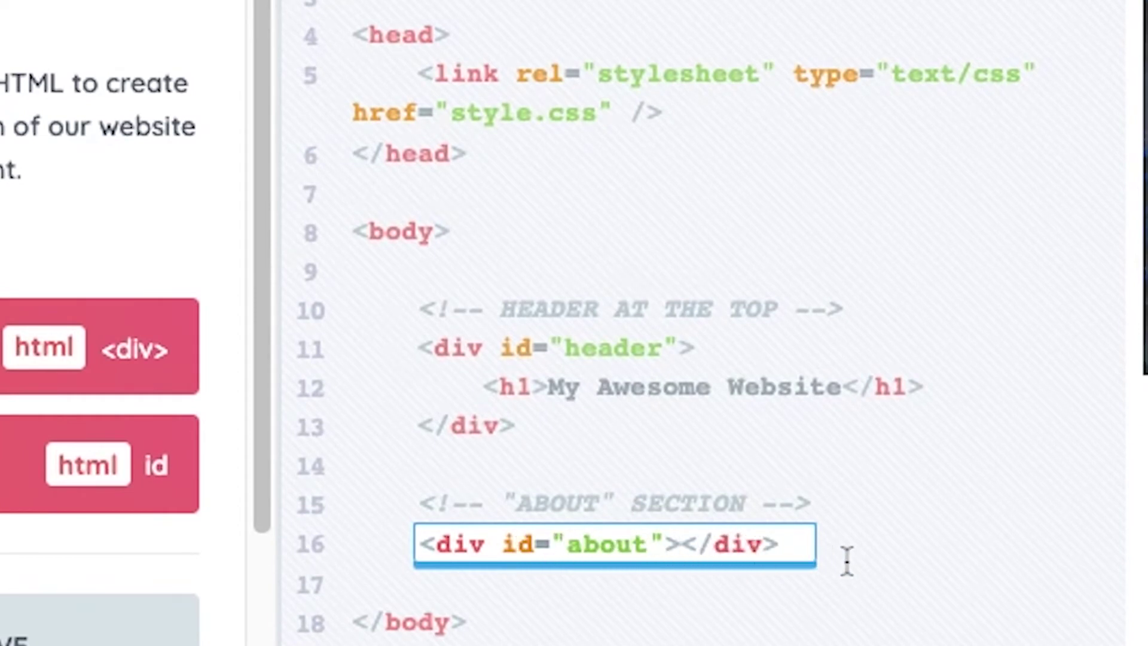
Check whether Objective 1 is met for the about div on line 16.
click(868, 286)
drag(583, 331, 662, 330)
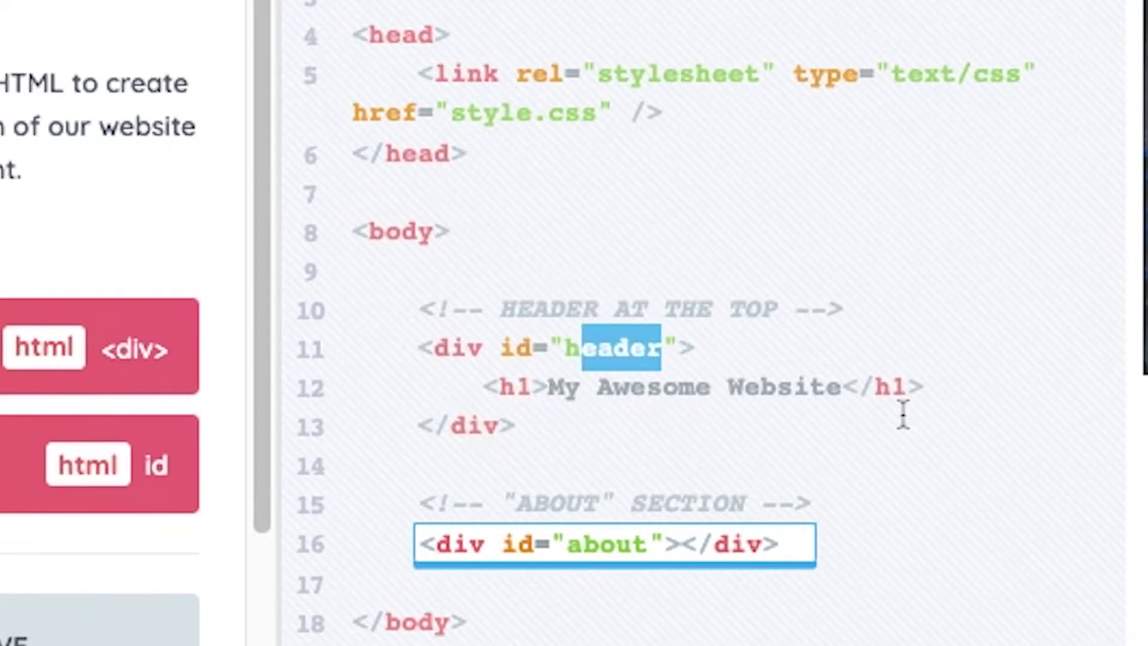
click(769, 413)
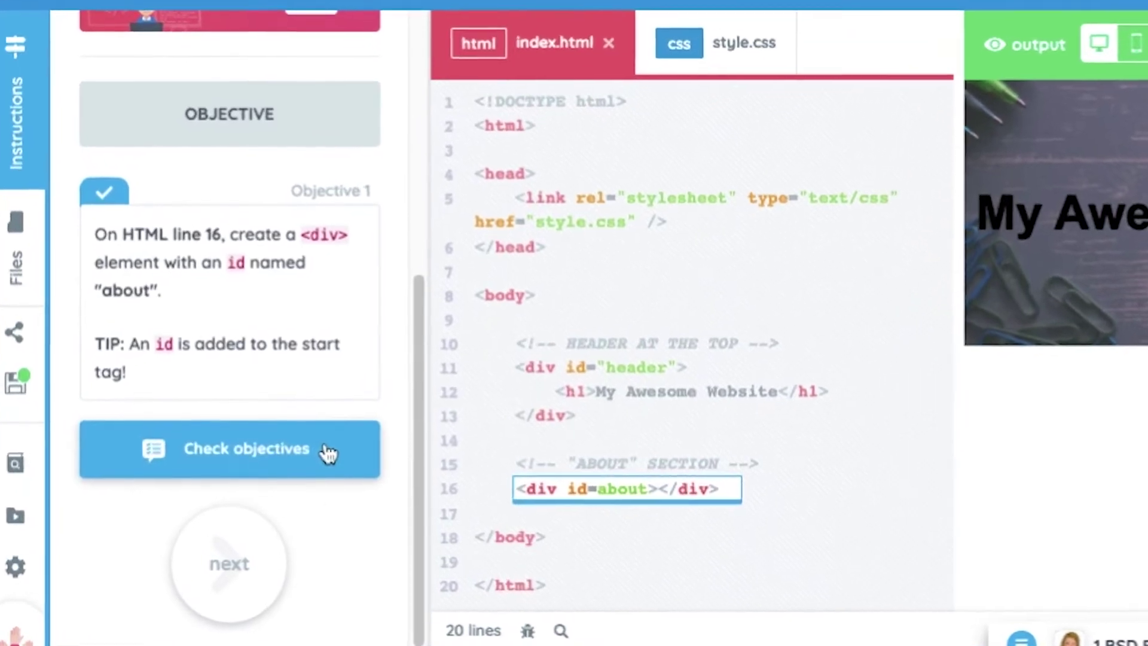
click(321, 463)
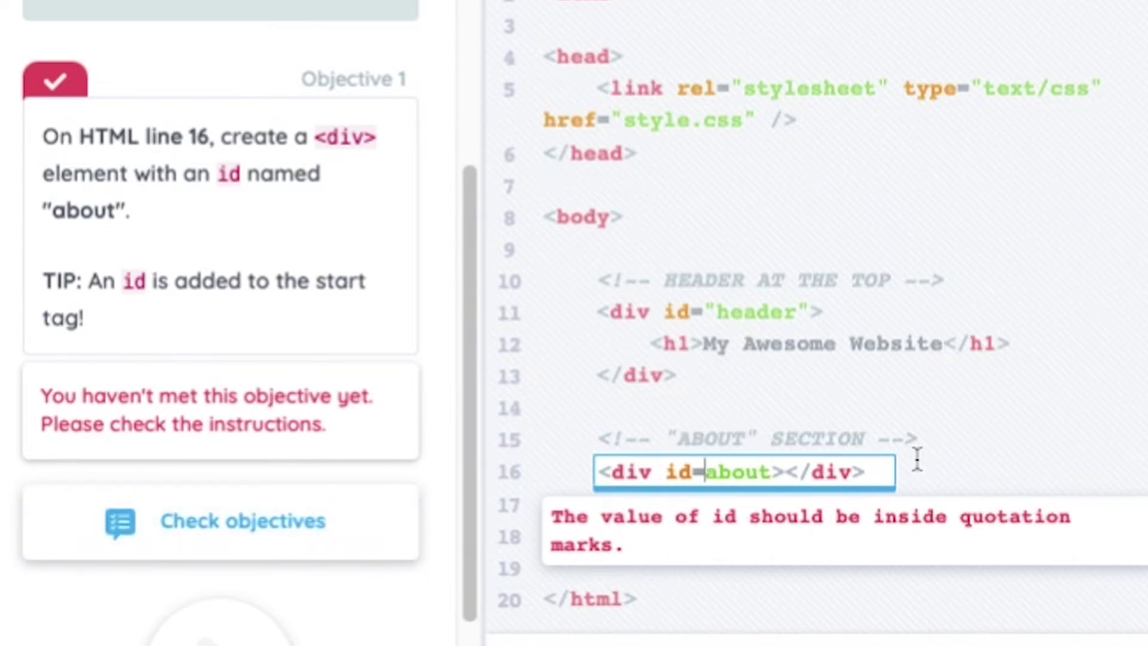
Wrap about in quotation marks so line 16 reads <div id="about"></div>.
text(")
click(793, 472)
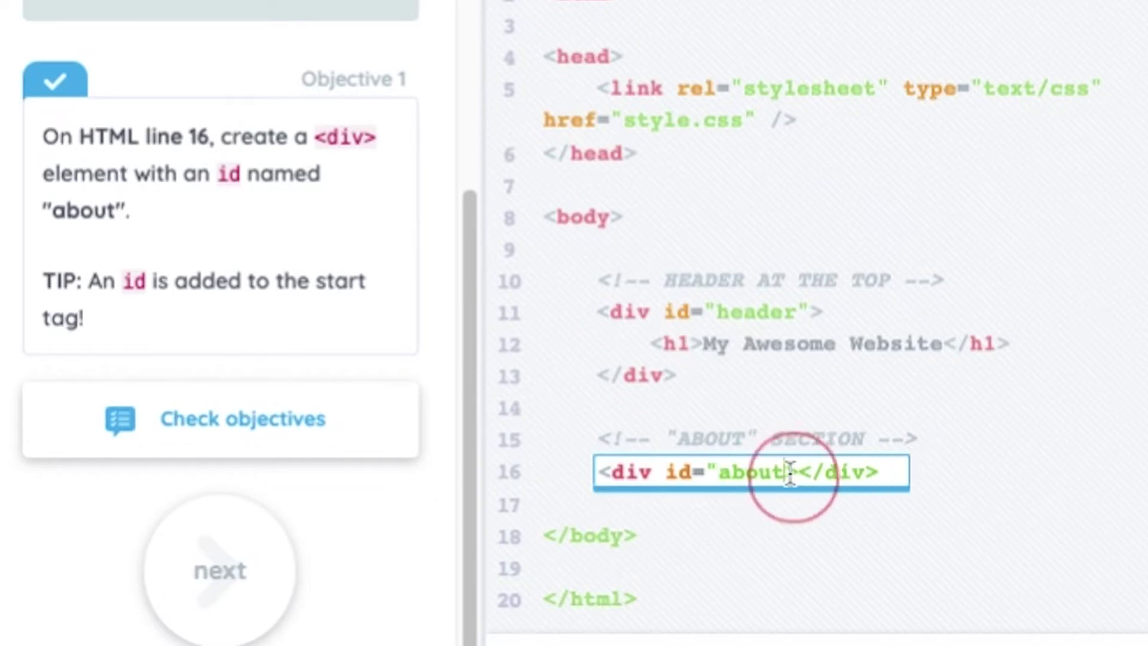
text(")
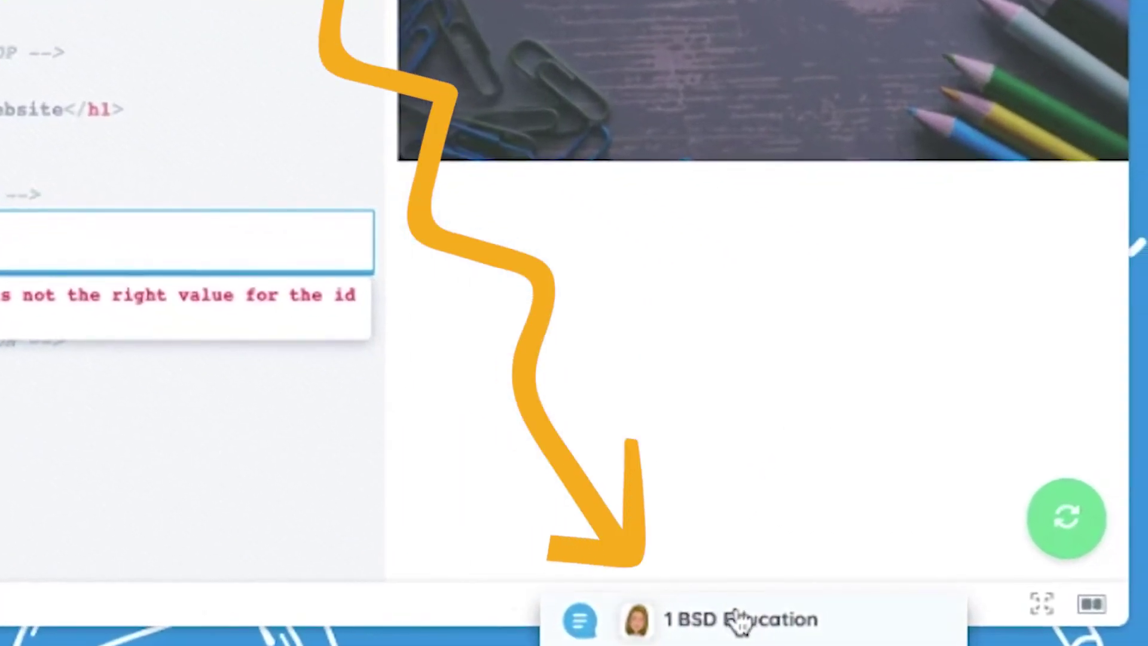
Send a help request to the teacher from the chat bar.
click(963, 631)
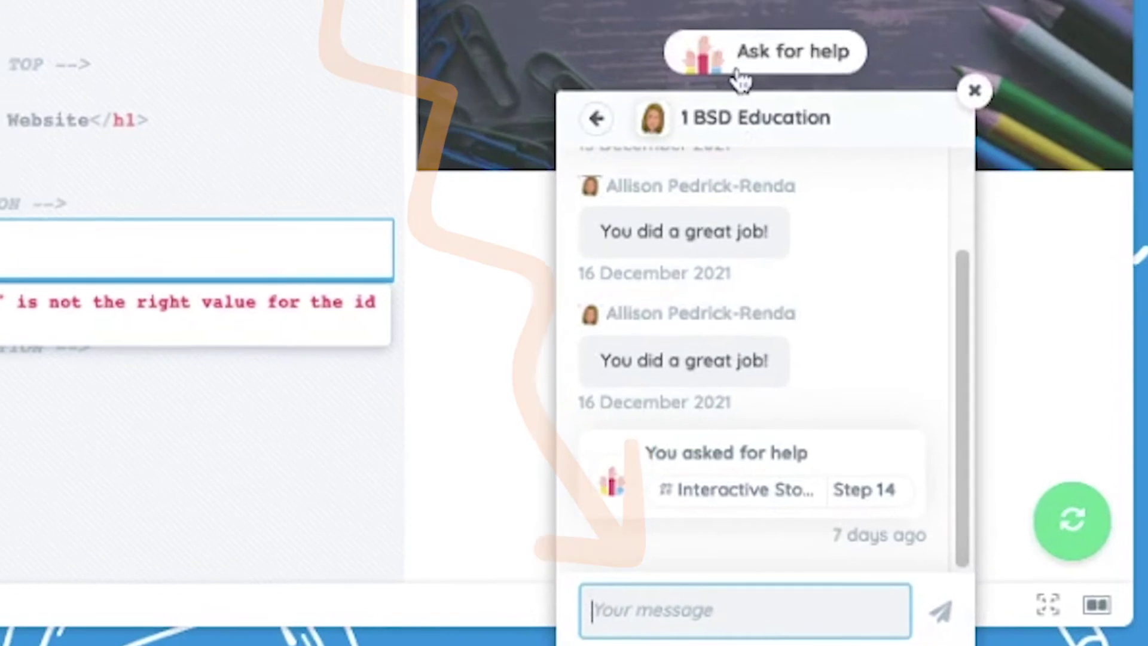
mouse_move(715, 209)
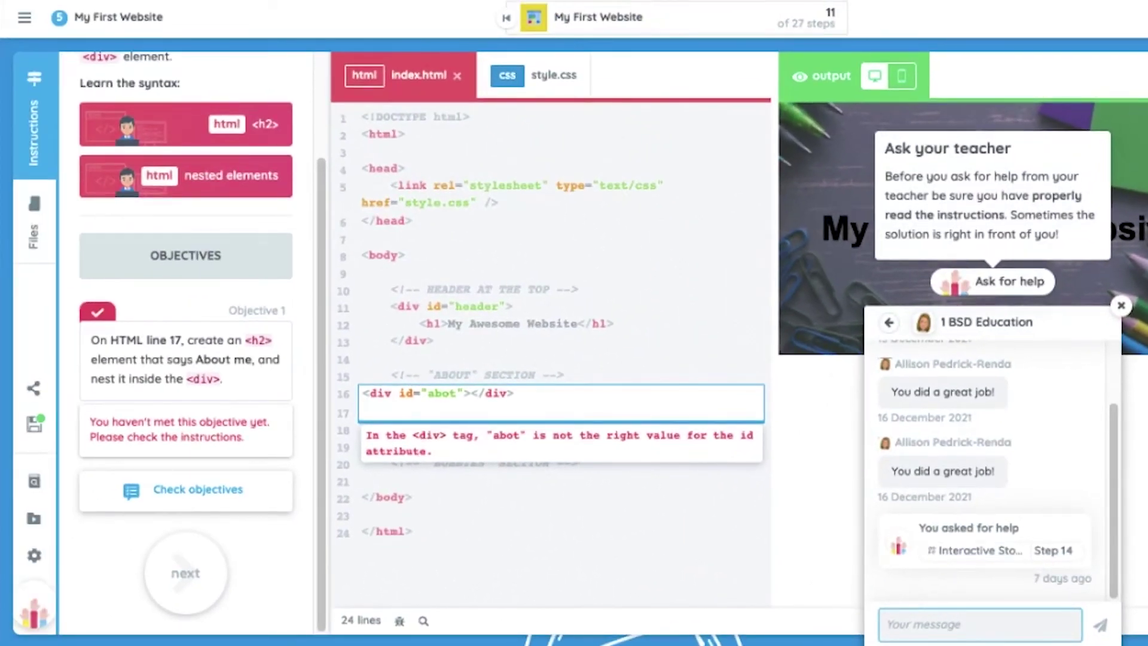
click(964, 283)
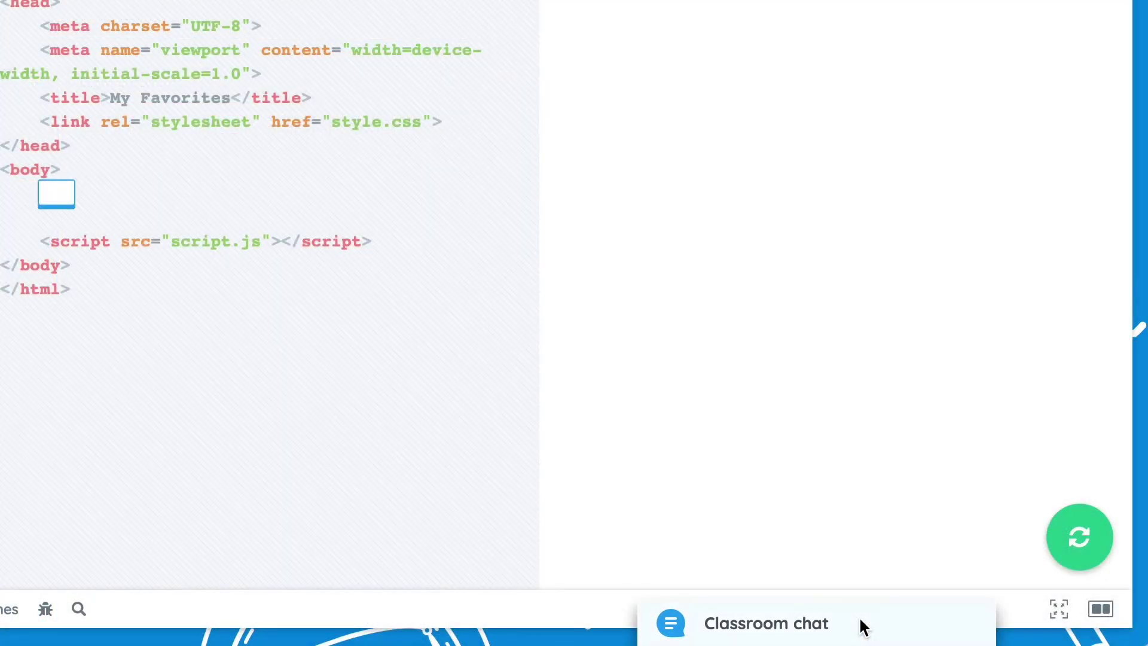
Mark the student's help request as handled in My Classroom chat, then show the project library.
click(852, 634)
mouse_move(781, 135)
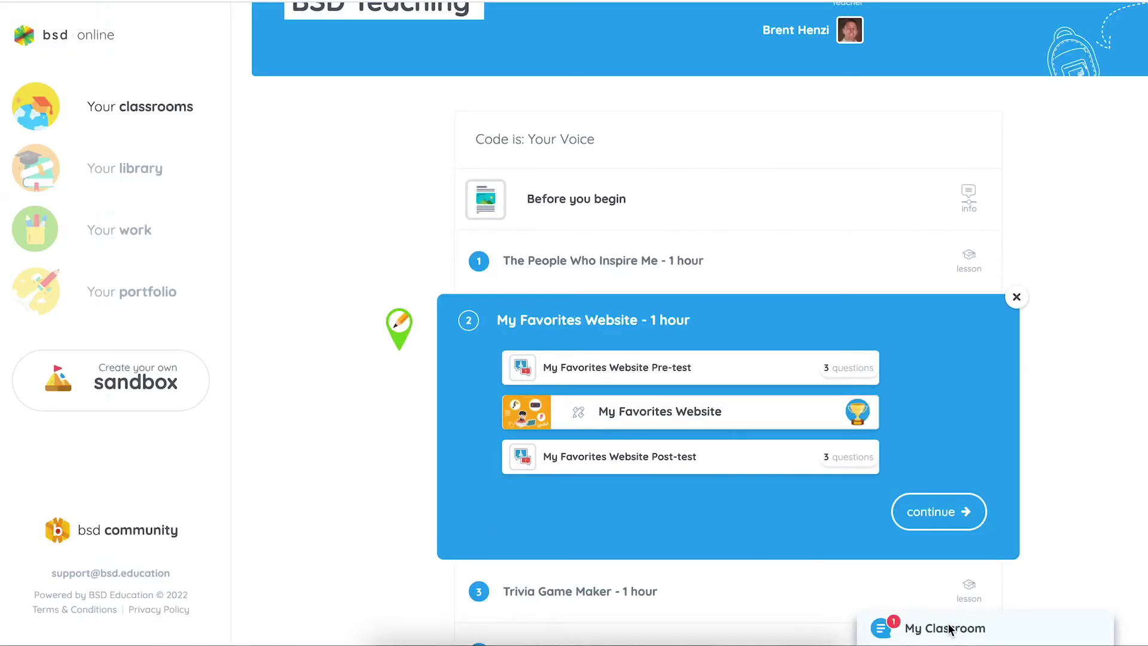
click(940, 626)
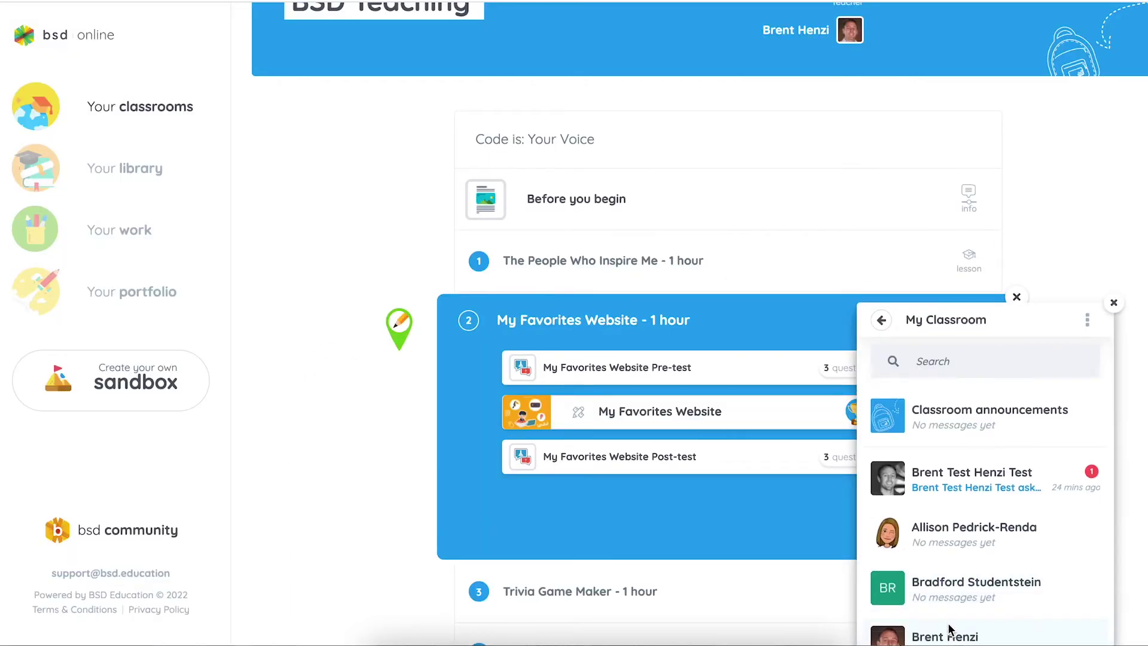
click(1007, 488)
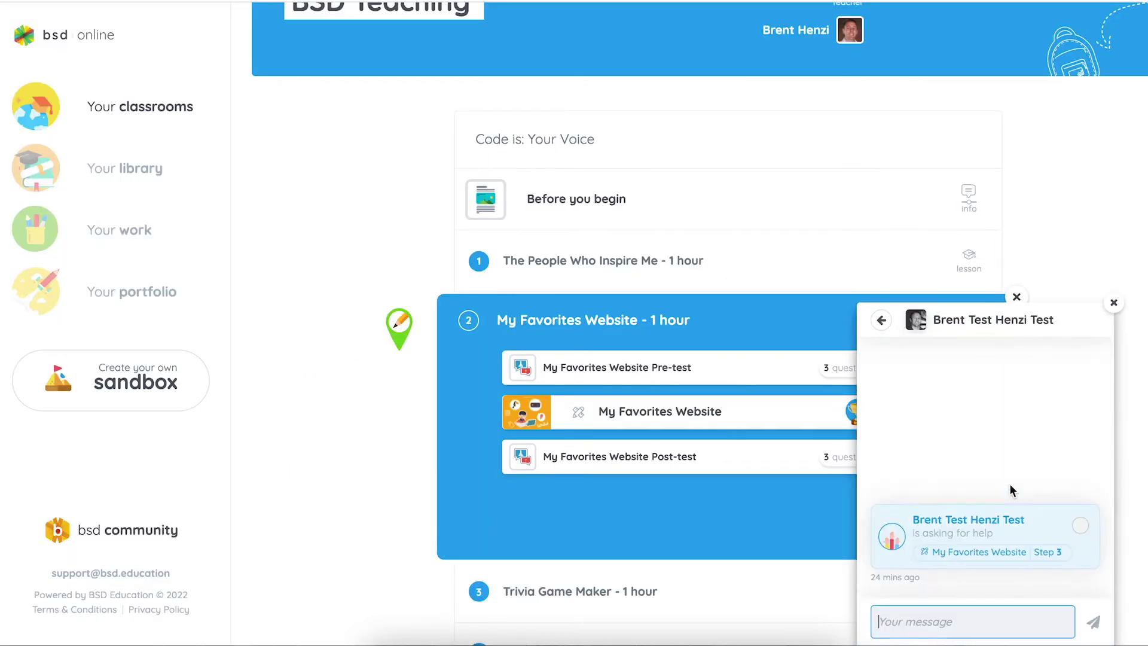
click(1081, 527)
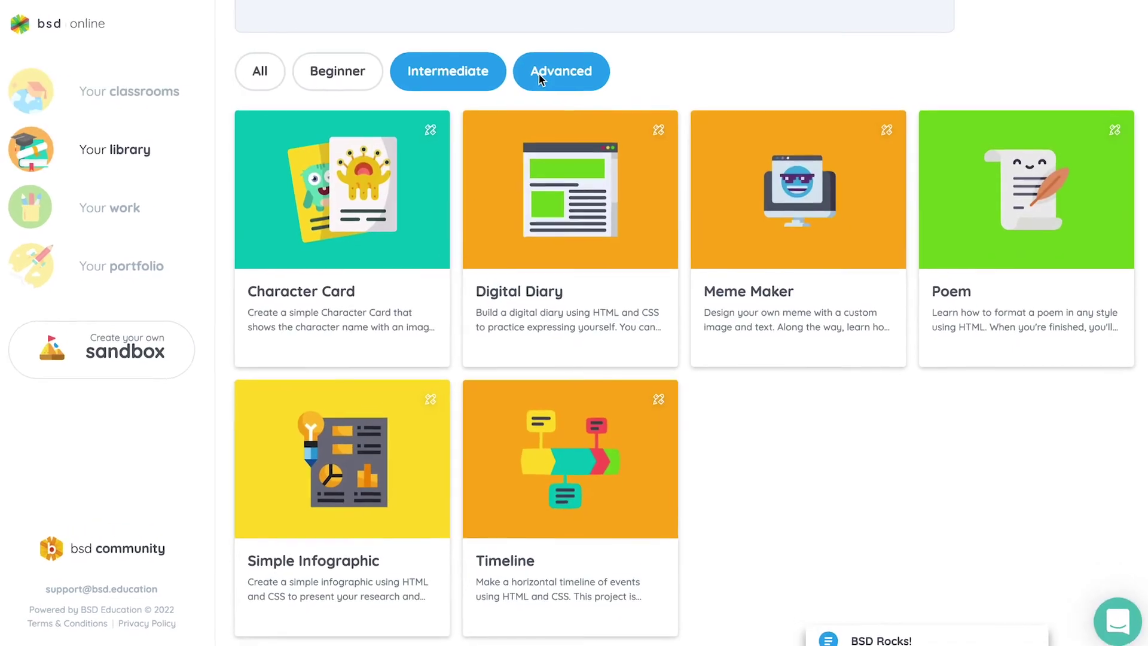
click(546, 70)
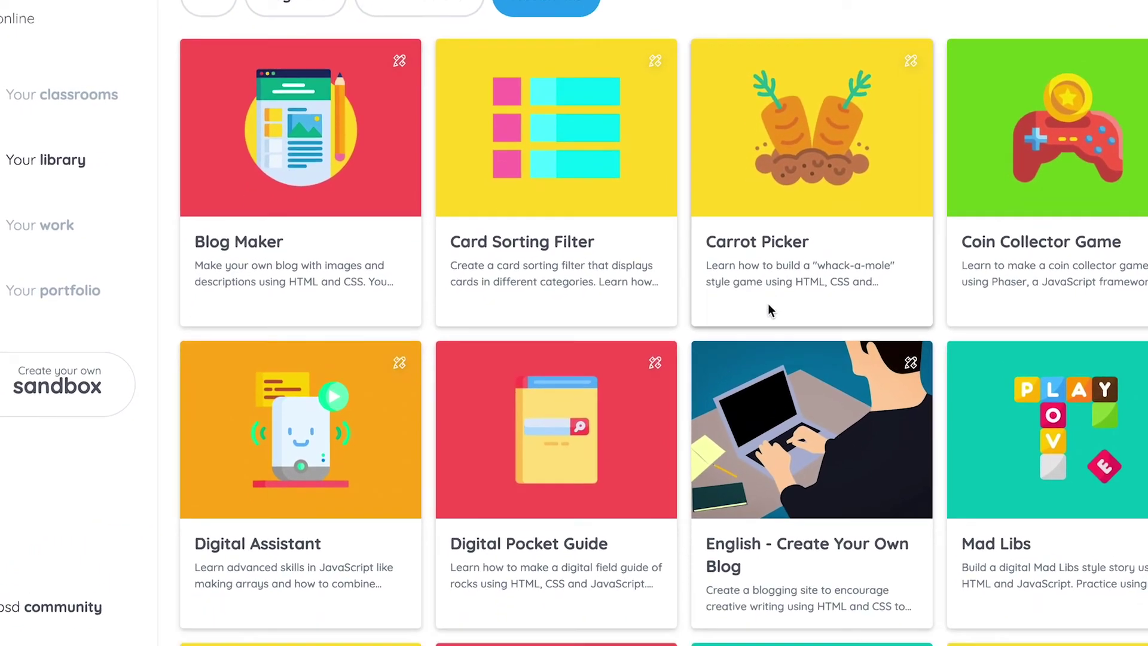
Scroll the portfolio's sandbox cards and open The People Who Inspire Me project.
scroll(771, 314, down, 5)
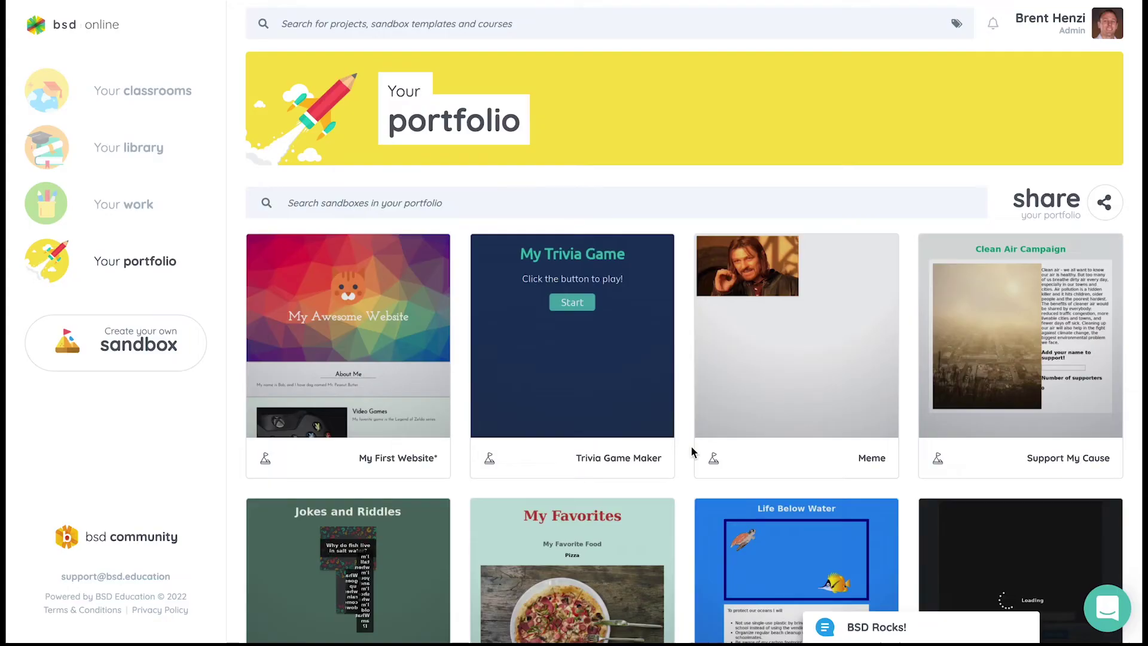
scroll(689, 451, down, 2)
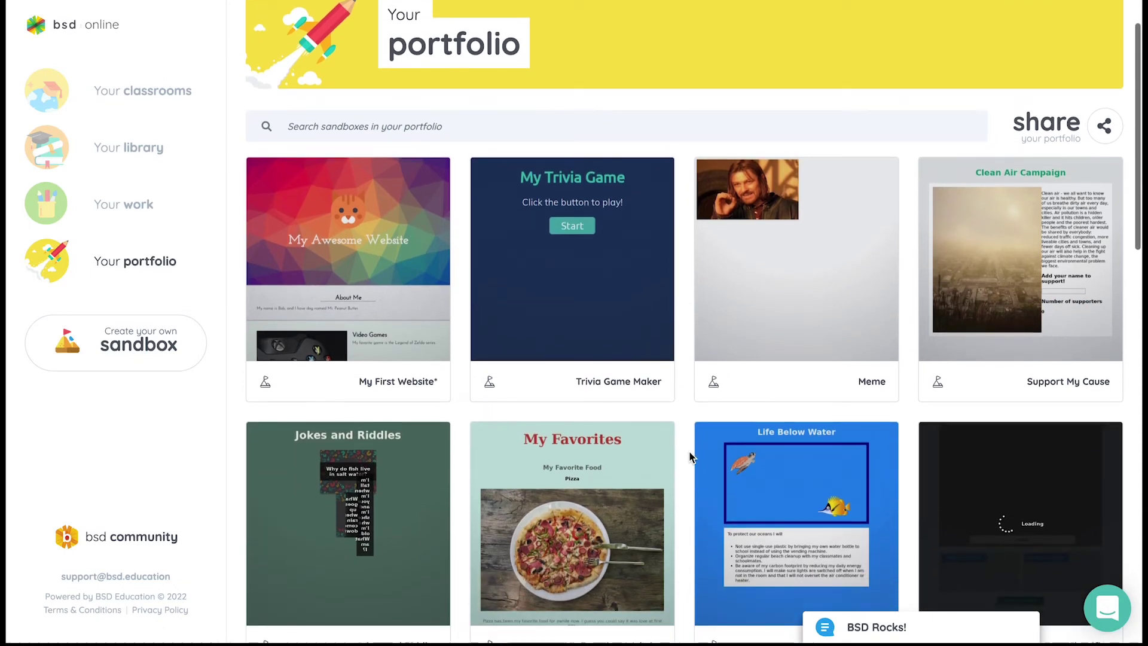
scroll(689, 457, down, 3)
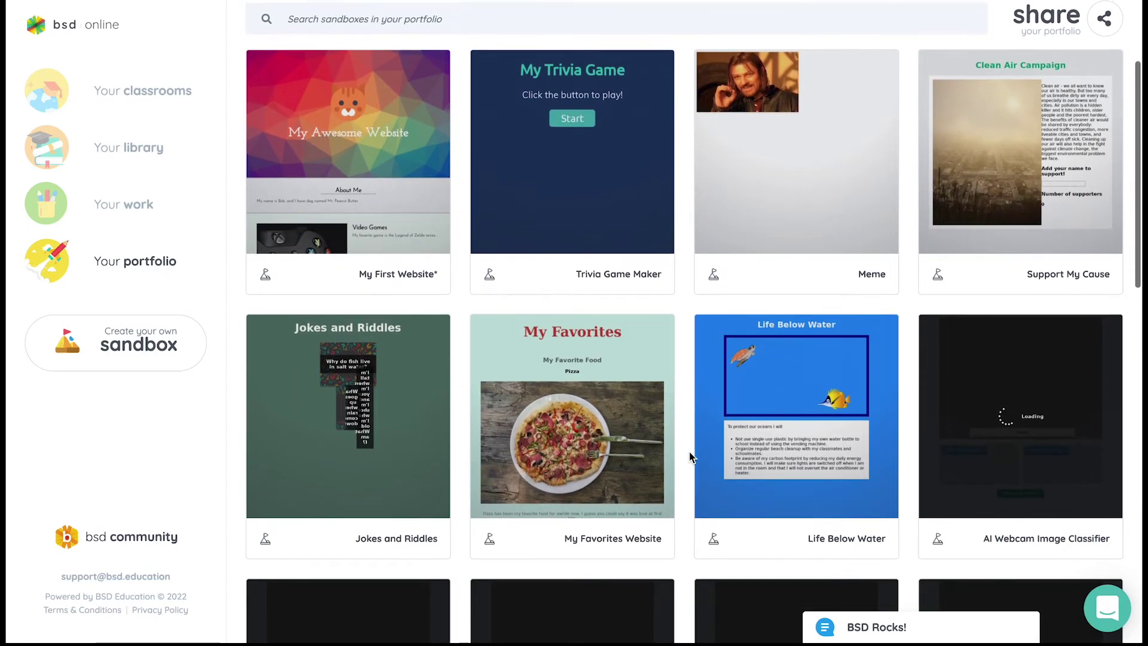
mouse_move(411, 180)
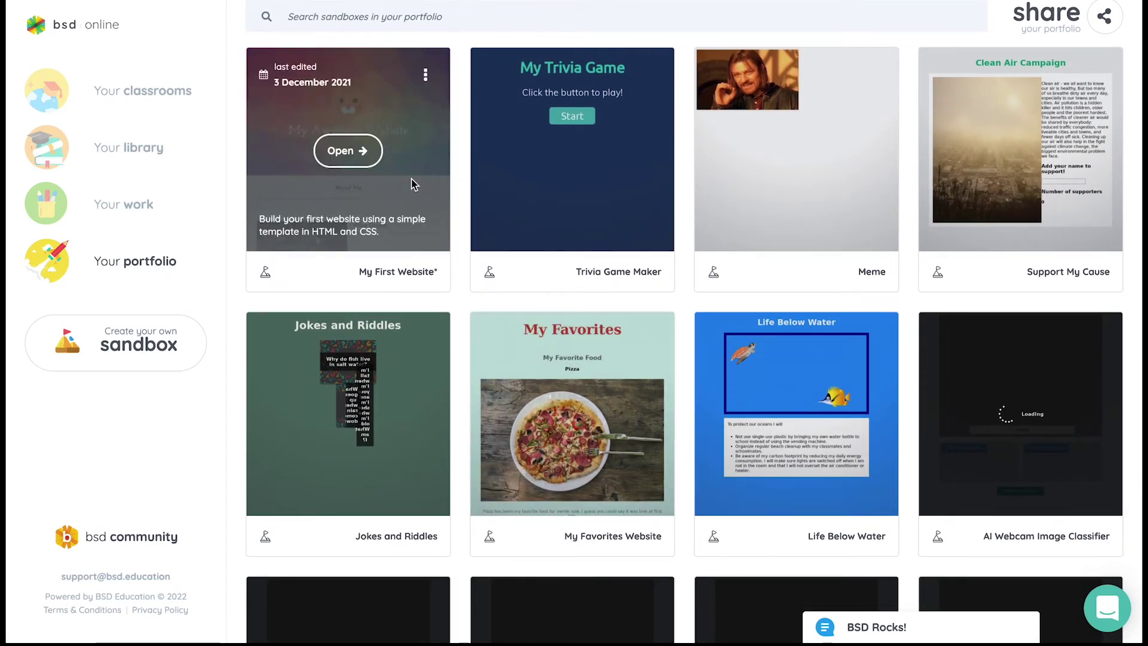
click(347, 151)
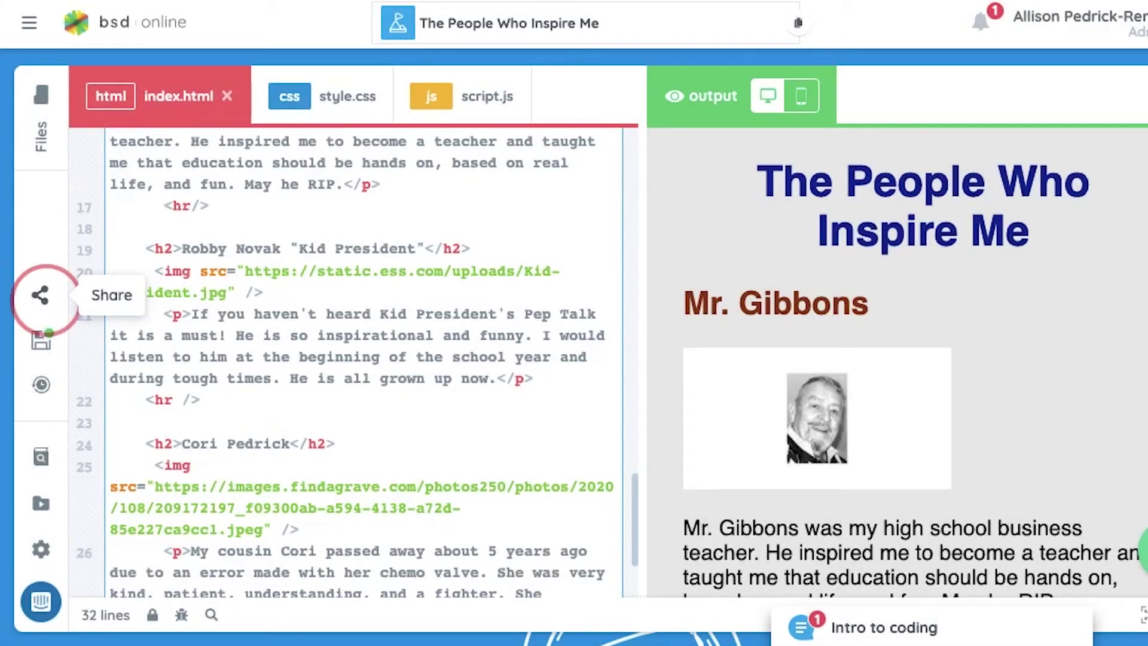
Copy the project's share link from the Share panel.
click(40, 295)
mouse_move(341, 216)
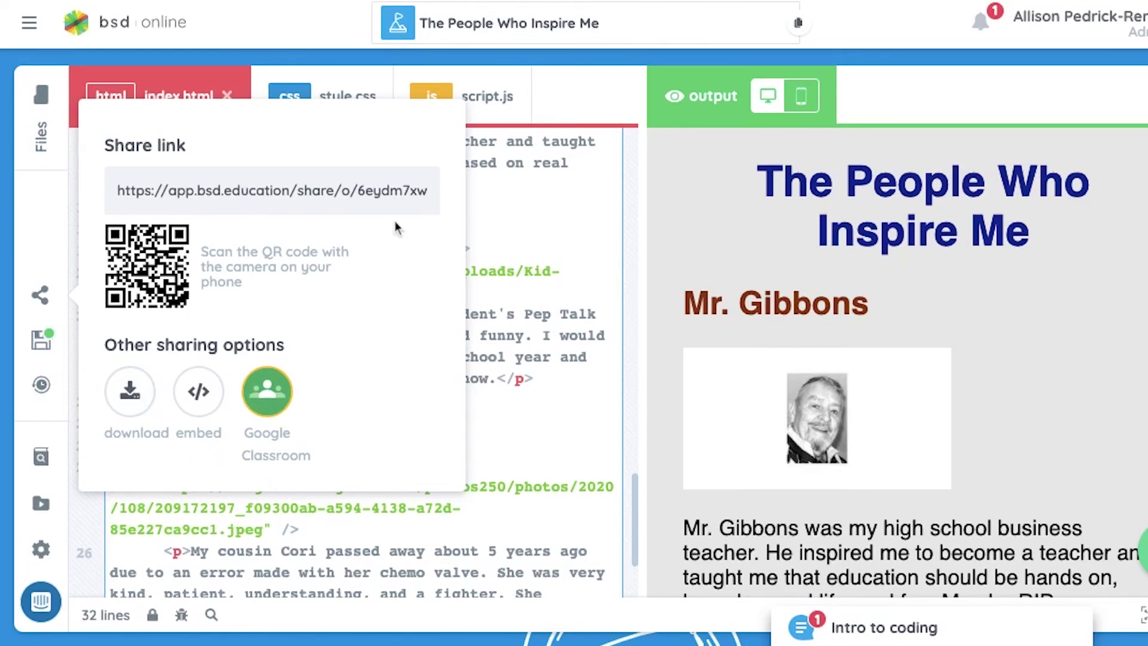
click(408, 211)
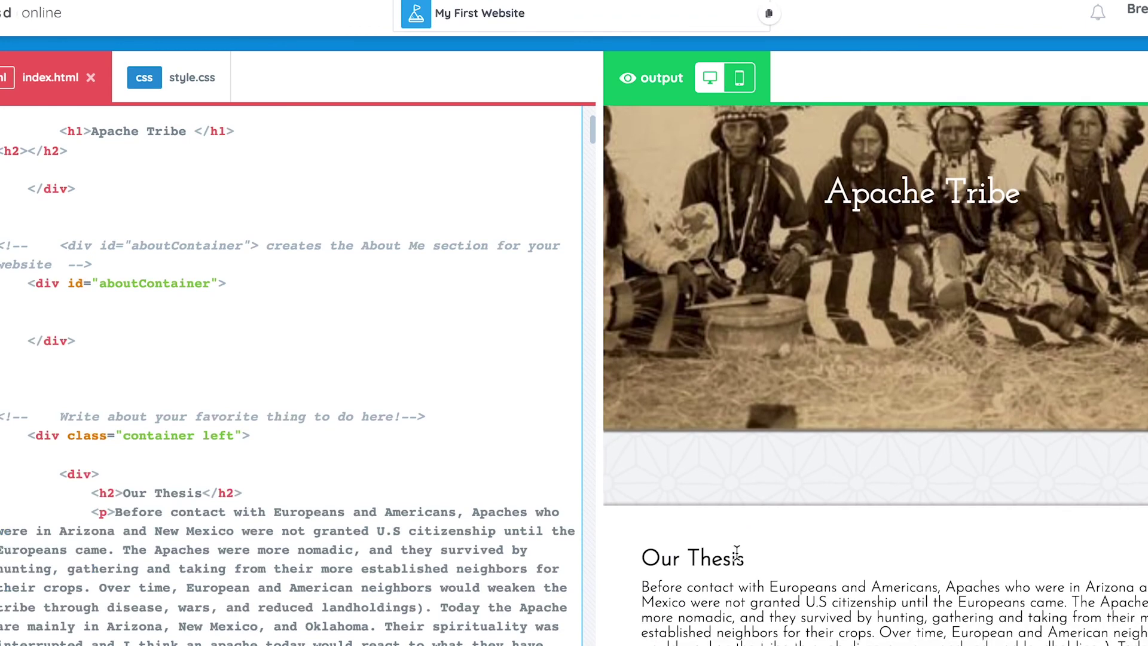
scroll(737, 552, down, 2)
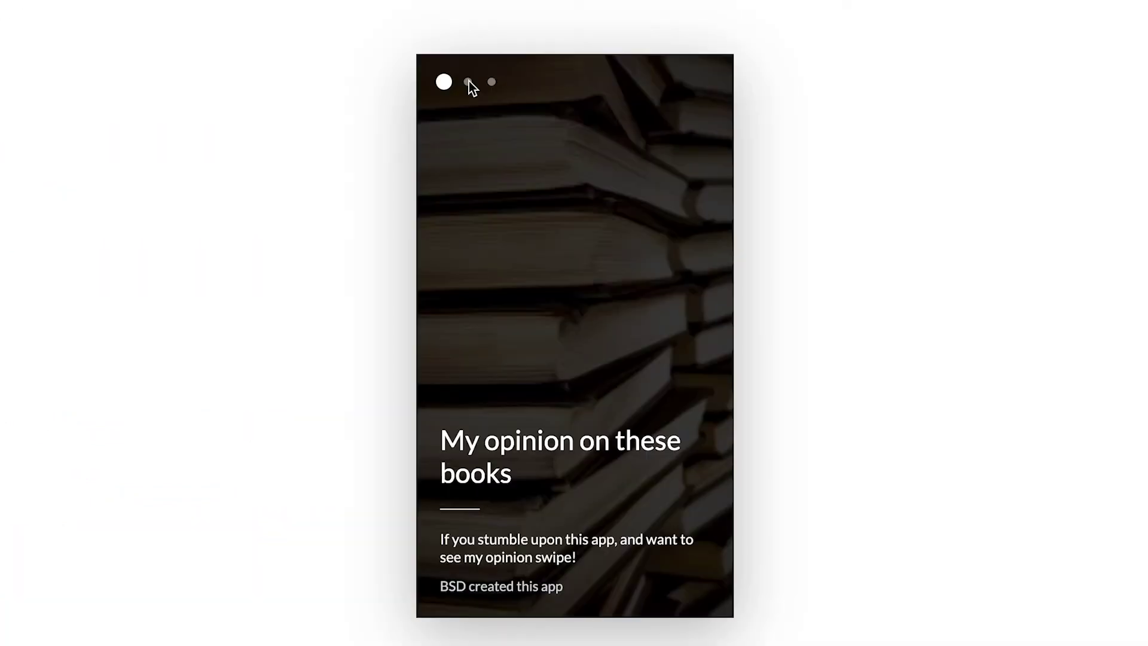
Scroll past Our Thesis and advance the book app to its second slide, The giver review.
click(468, 83)
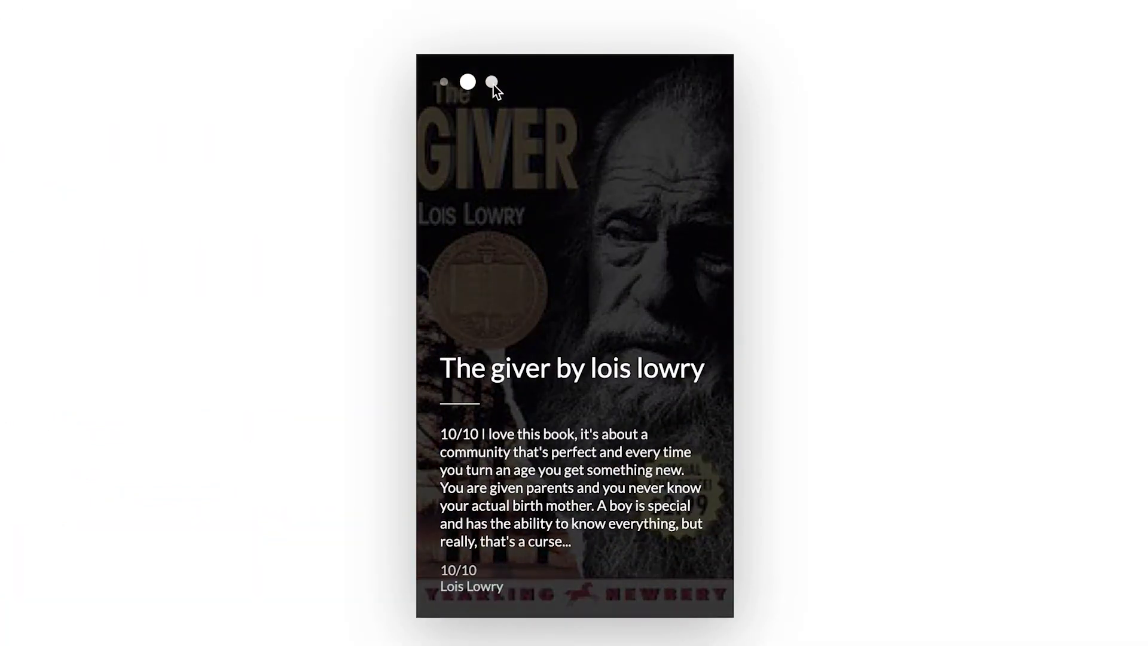